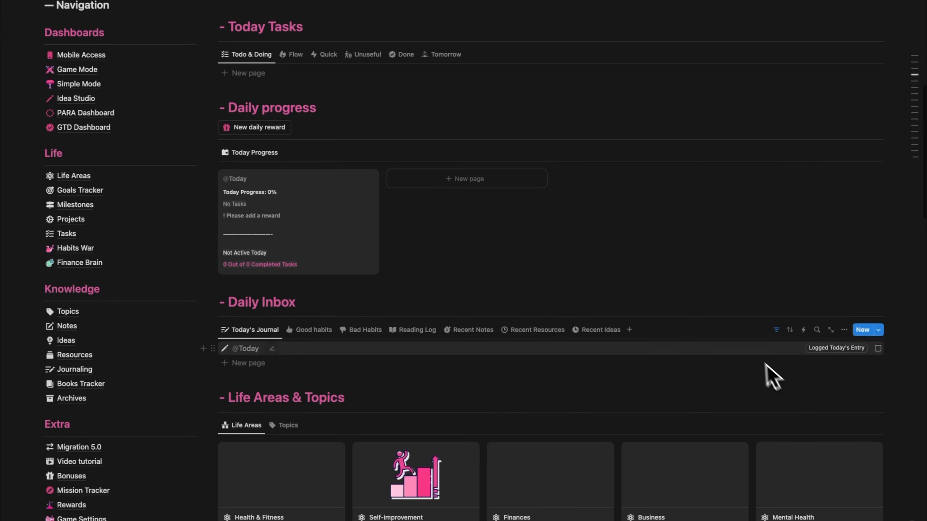
Look through the Second Brain dashboard's daily and weekly sections and the Currently Reading view under In progress.
scroll(755, 356, up, 7)
scroll(759, 361, down, 15)
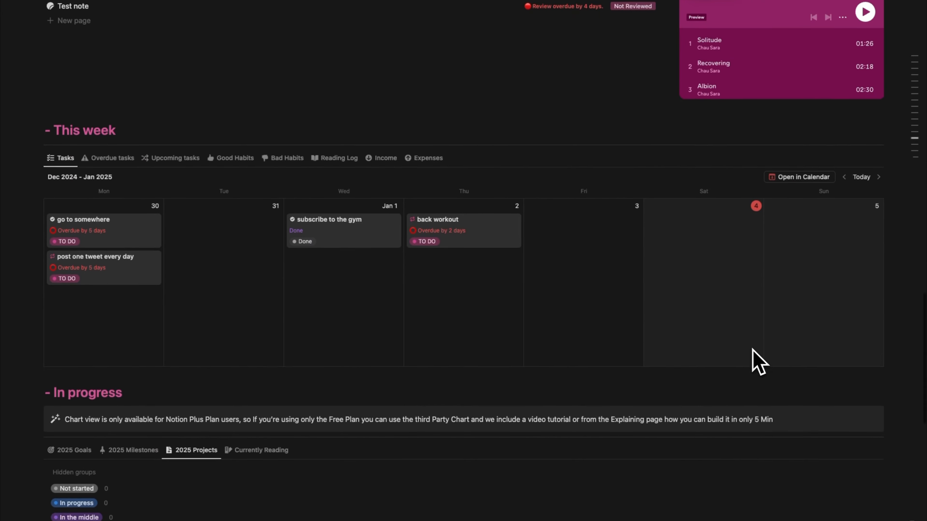
scroll(755, 362, down, 2)
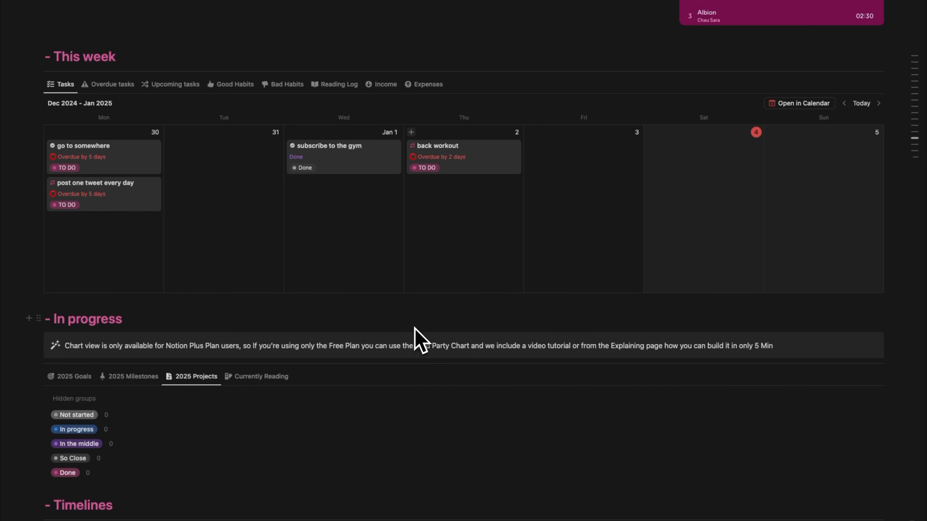
scroll(415, 328, down, 1)
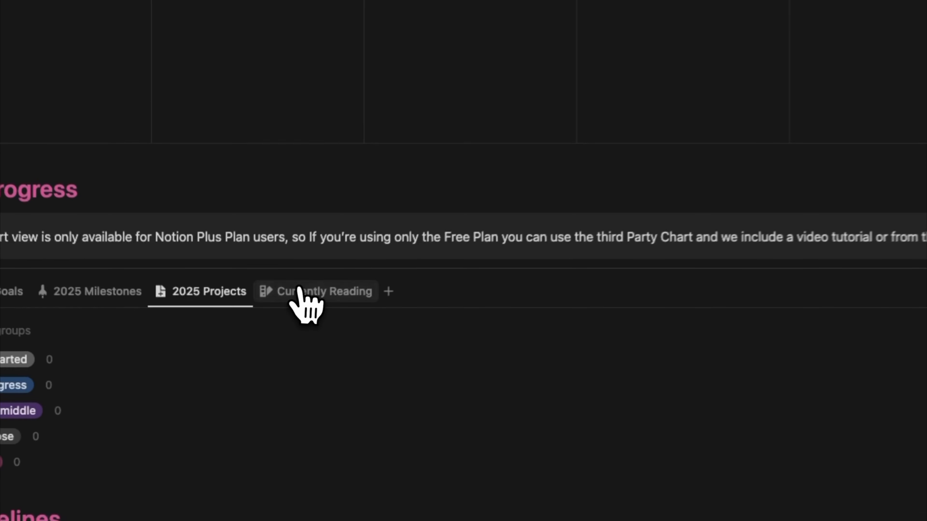
click(295, 292)
scroll(584, 289, up, 10)
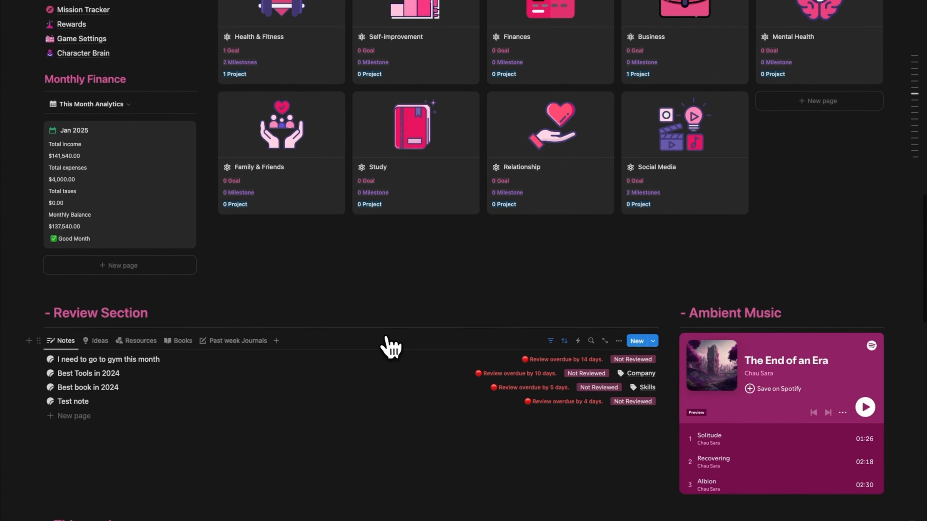
scroll(644, 131, up, 8)
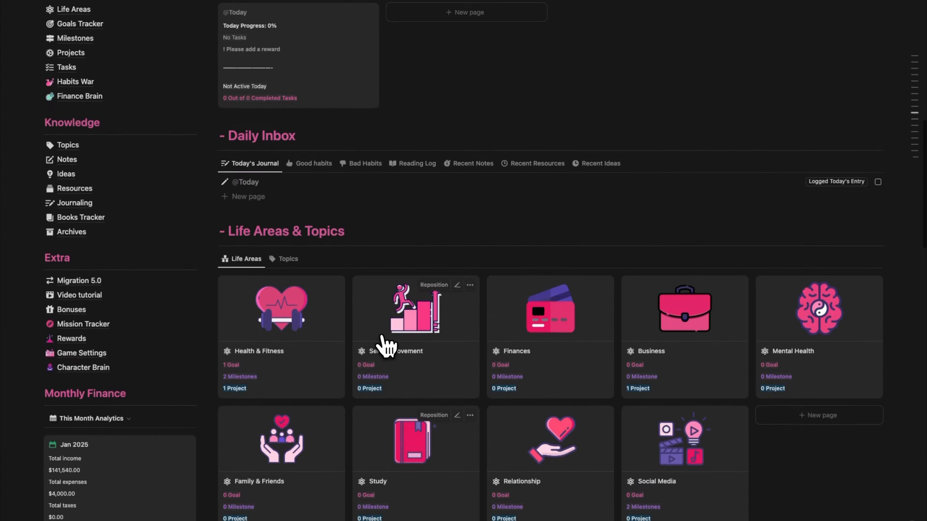
scroll(383, 345, up, 9)
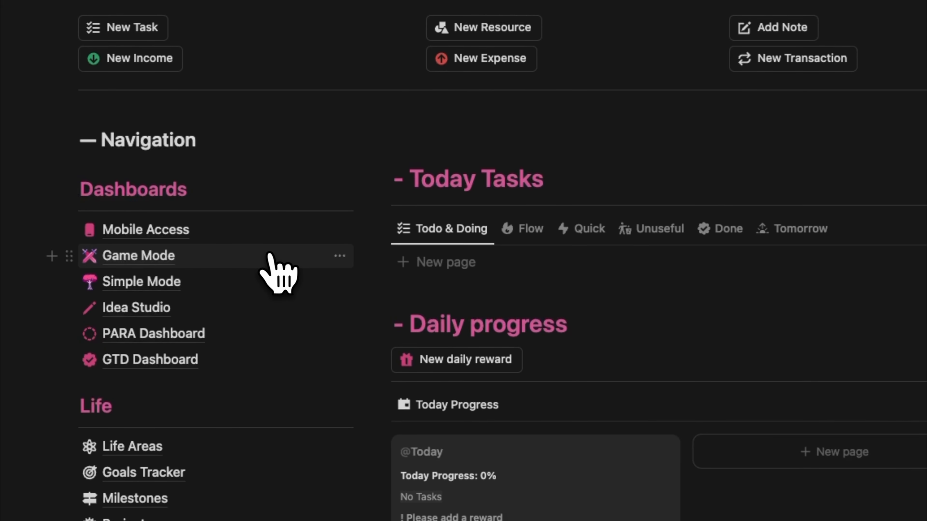
Open the Game Mode dashboard and look over Today's Mission and the good and bad Journey Habits.
click(271, 255)
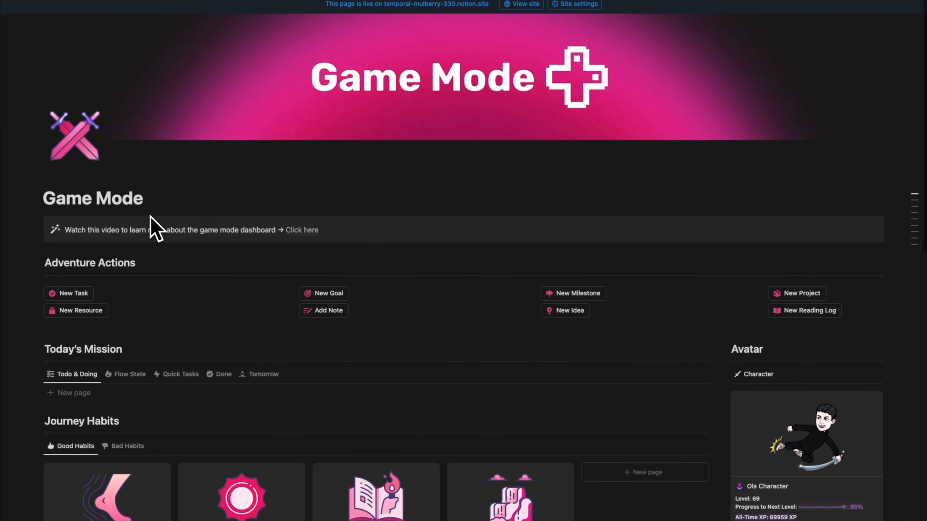
scroll(155, 228, down, 3)
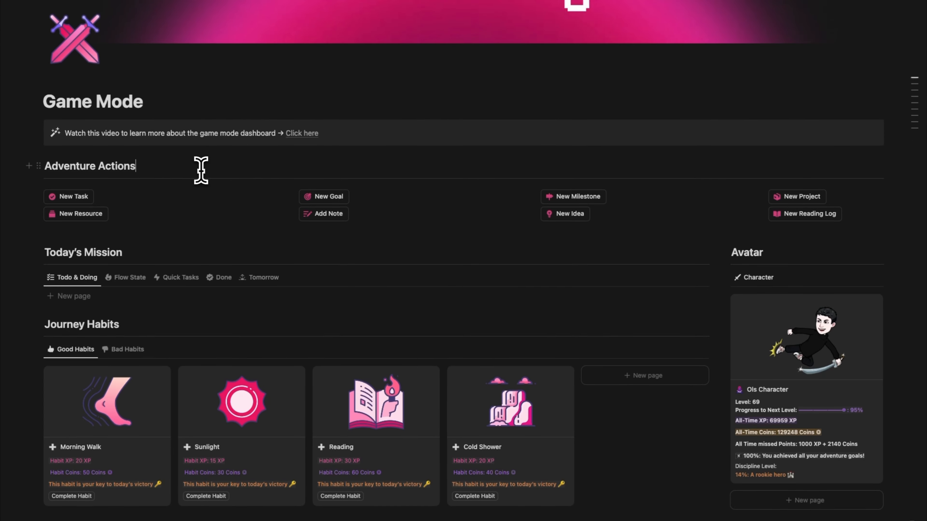
scroll(360, 238, down, 3)
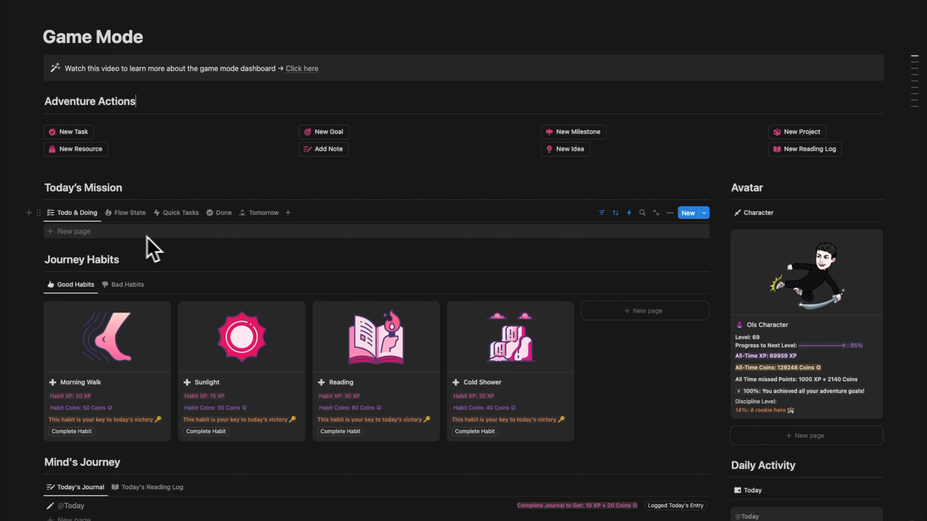
scroll(160, 252, down, 2)
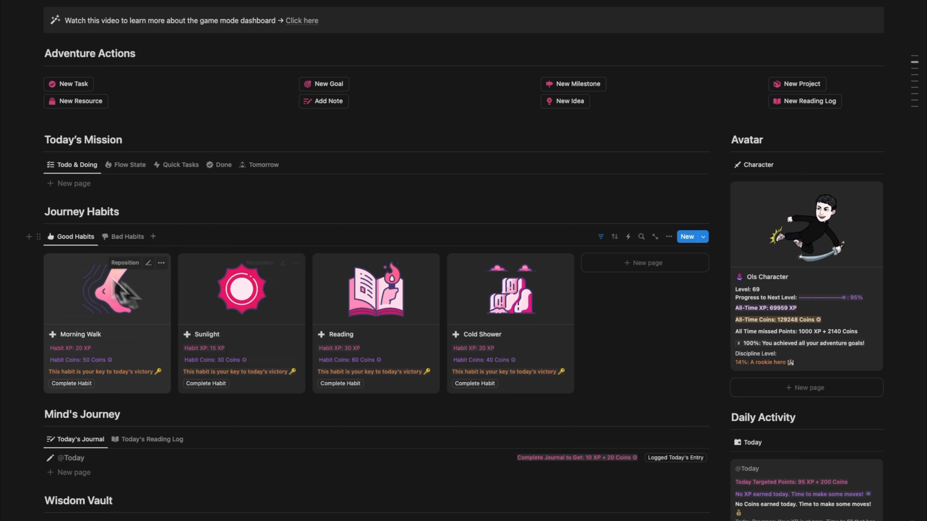
click(127, 236)
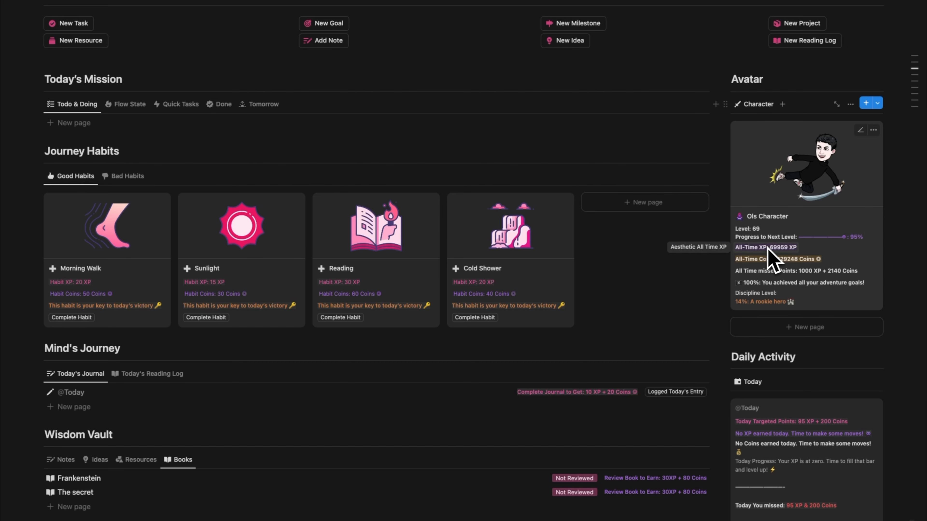
Show Today's Reading Log in Mind's Journey and go through the Wisdom Vault's Notes, Ideas, Resources and Books views.
scroll(634, 325, down, 2)
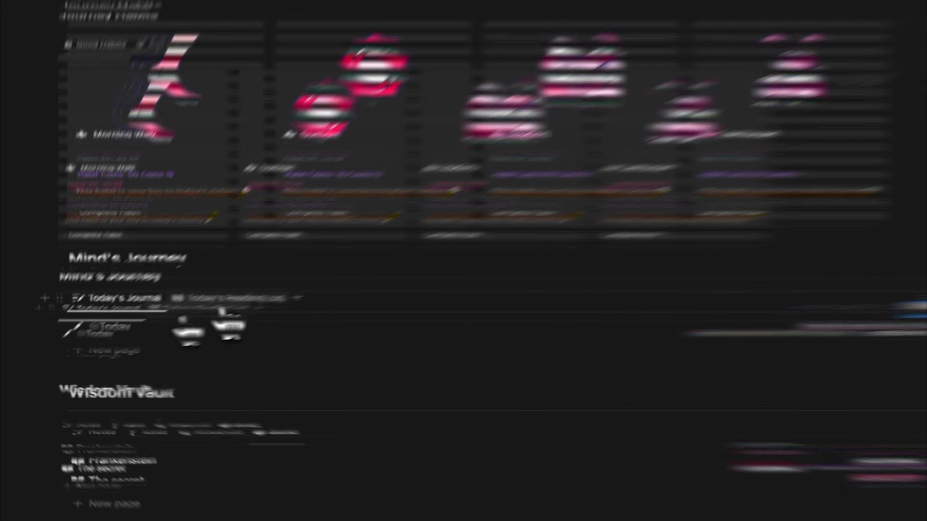
click(232, 304)
scroll(270, 292, down, 3)
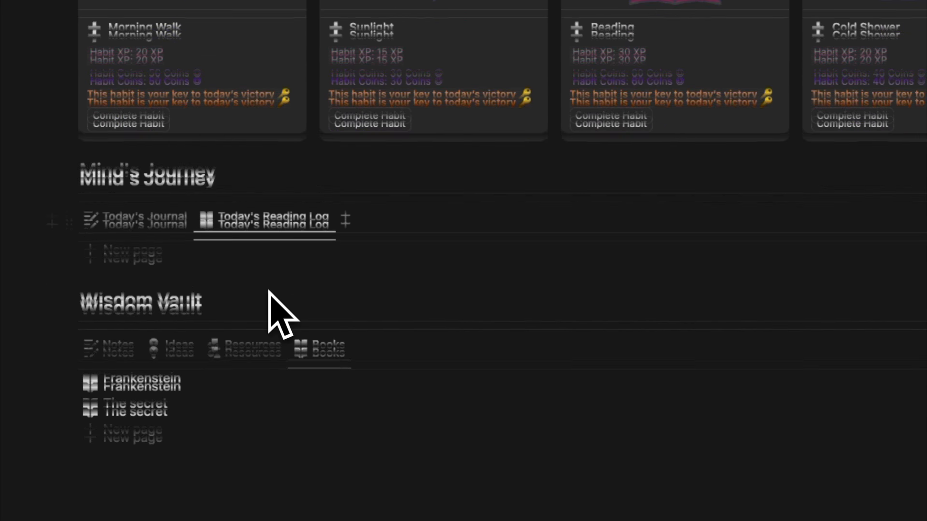
click(116, 296)
click(181, 297)
click(261, 297)
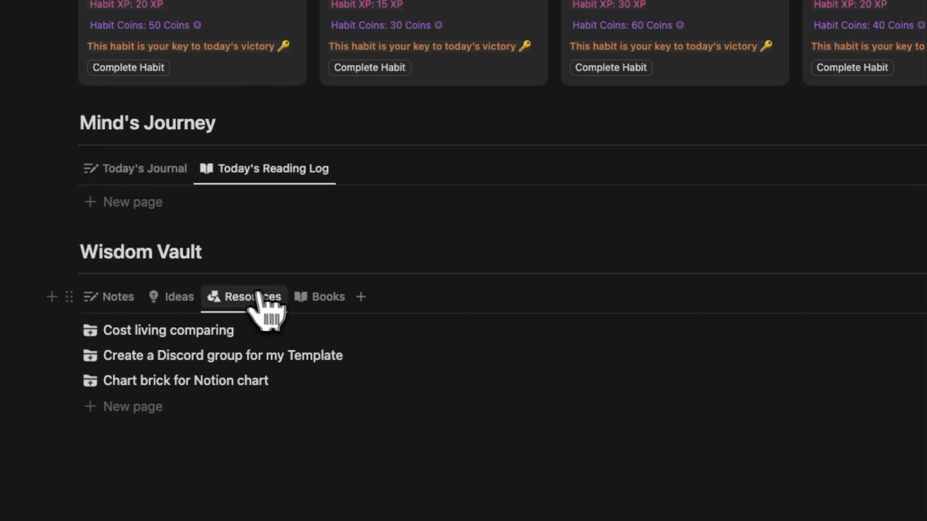
click(313, 297)
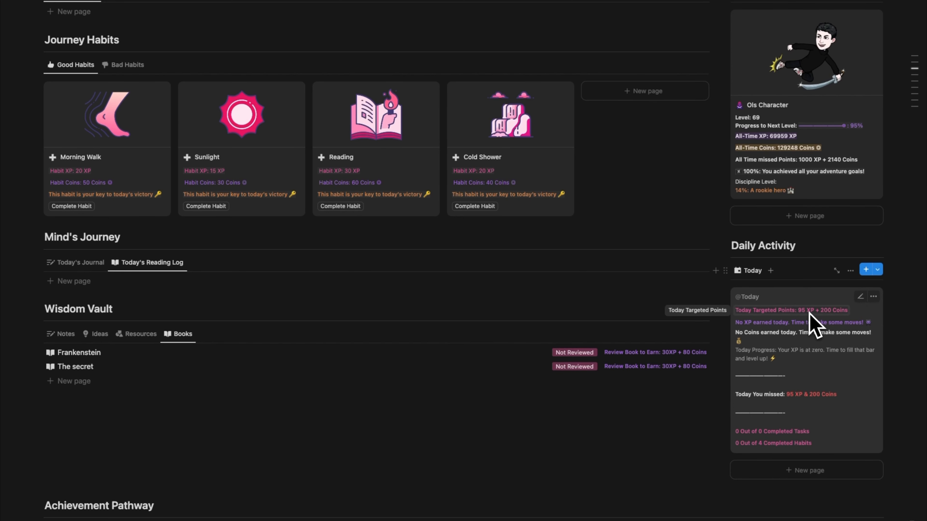
Review the Daily Activity card, the Achievement Pathway's 2025 goals, milestones and projects, and the Journey Rewards gallery.
scroll(479, 383, down, 4)
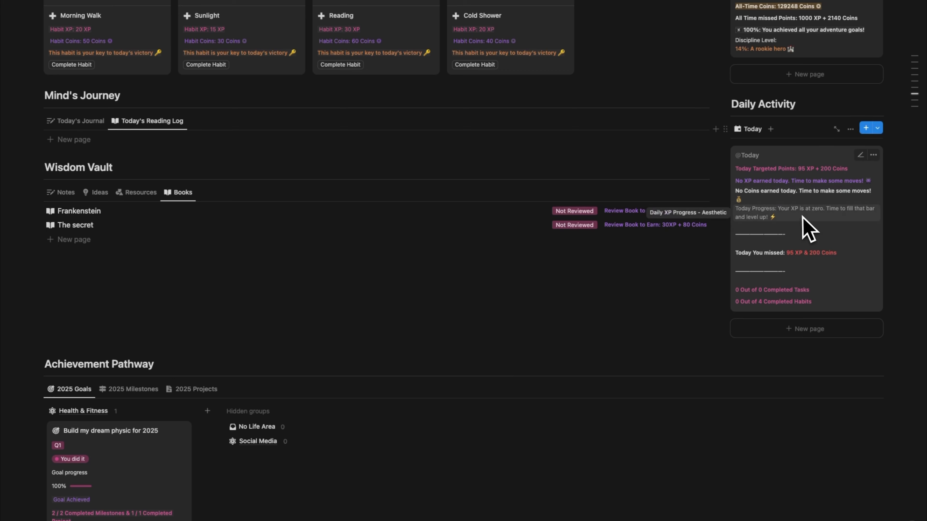
scroll(474, 303, down, 3)
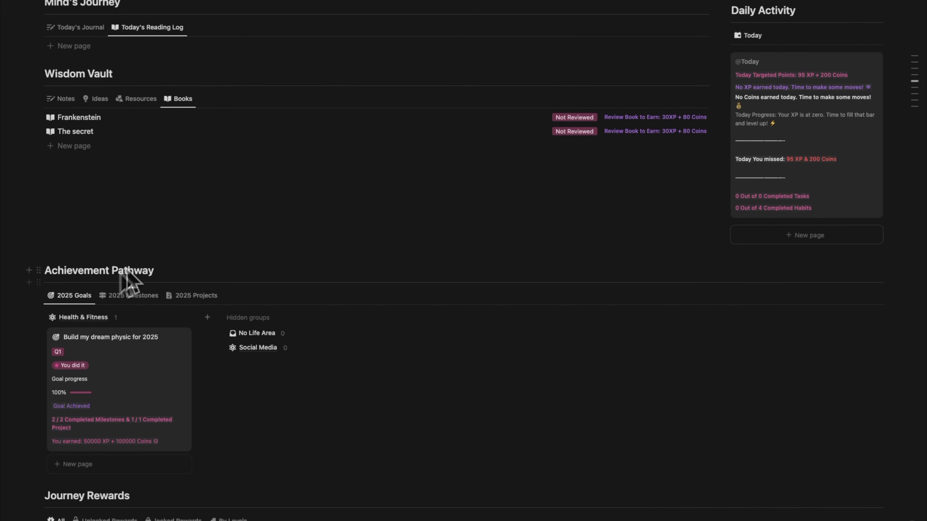
click(118, 295)
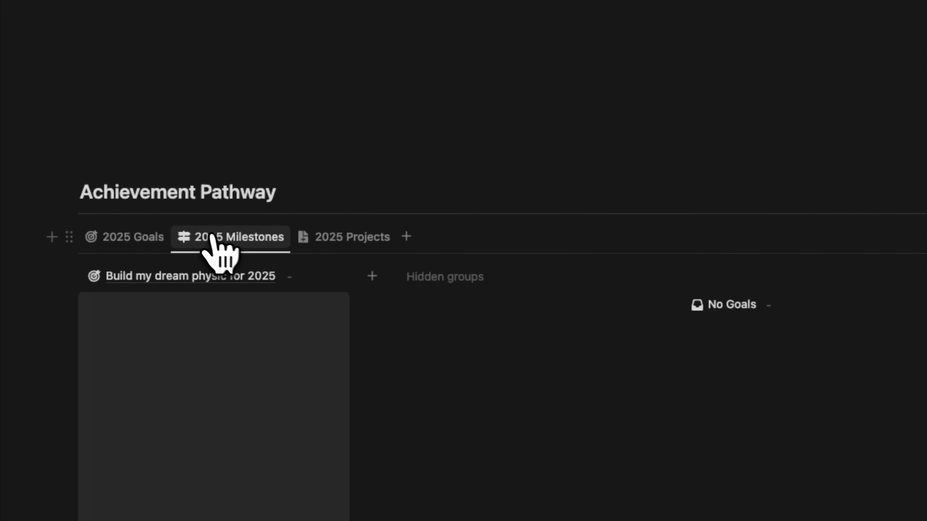
click(331, 239)
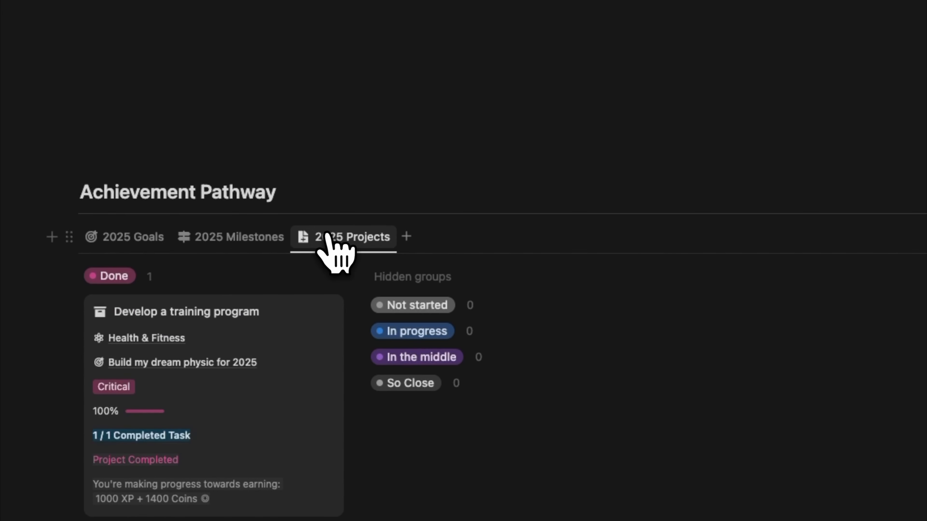
click(121, 241)
scroll(304, 337, down, 5)
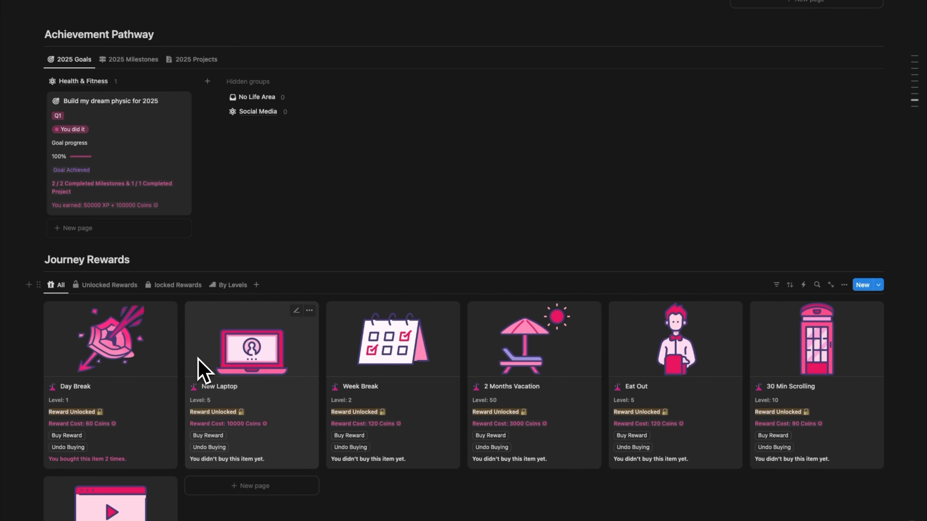
scroll(337, 179, up, 20)
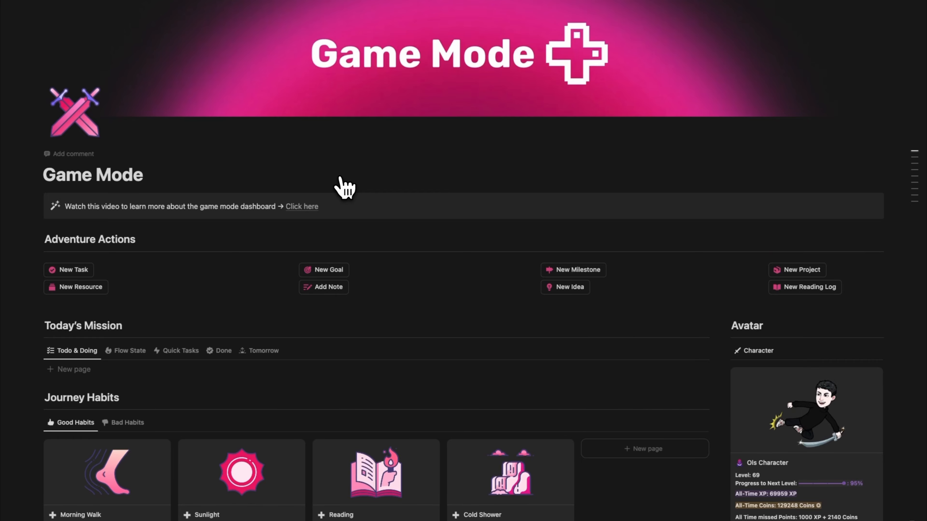
Add a task named "go to gym" to the Todo & Doing list of Today's Mission.
scroll(345, 188, down, 6)
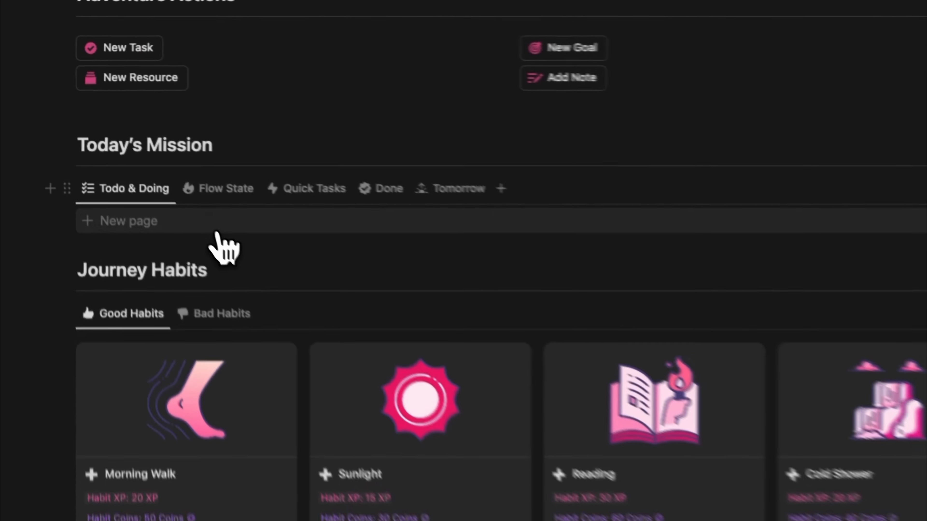
click(119, 136)
key(BackSpace)
key(BackSpace)
key(BackSpace)
key(BackSpace)
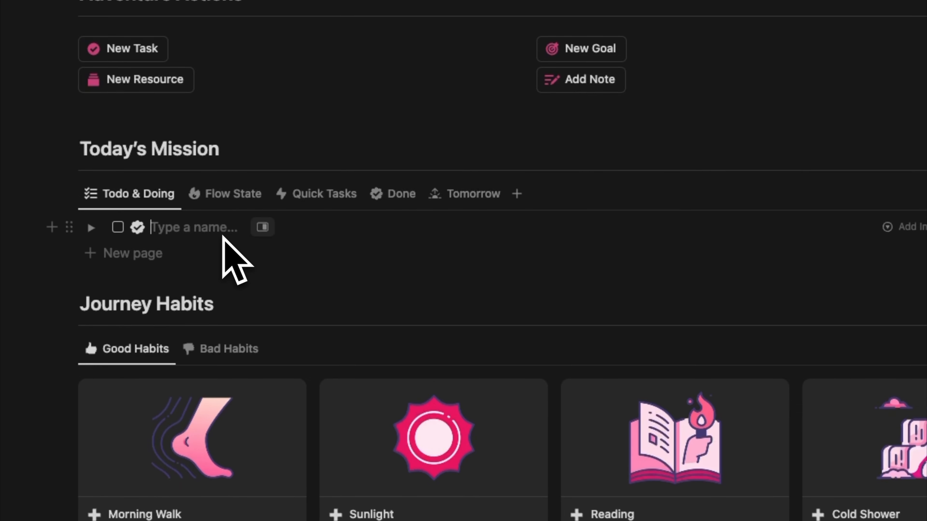
text(go to gym)
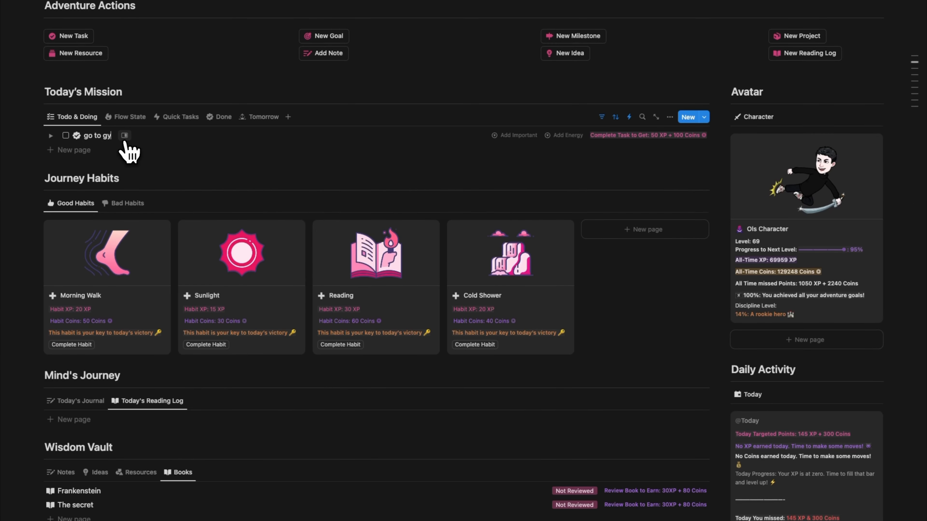
Add a second Today's Mission task named "prepare today's meal".
click(126, 150)
key(BackSpace)
key(BackSpace)
key(BackSpace)
key(BackSpace)
text(go for shopping)
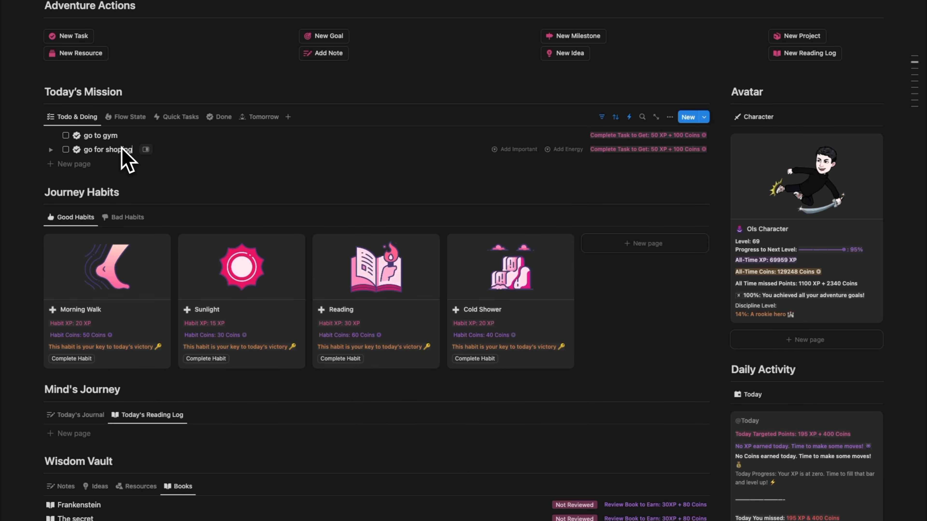
key(super+a)
text(prepare today's m)
text(eal)
key(Return)
Name a third Today's Mission task "record this game mode video".
key(BackSpace)
key(BackSpace)
key(BackSpace)
key(BackSpace)
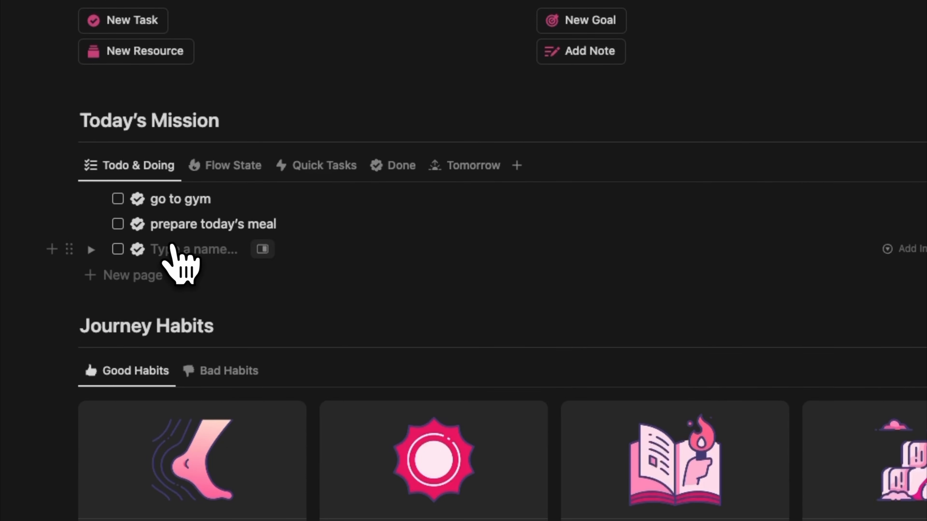
text(record this game mode video)
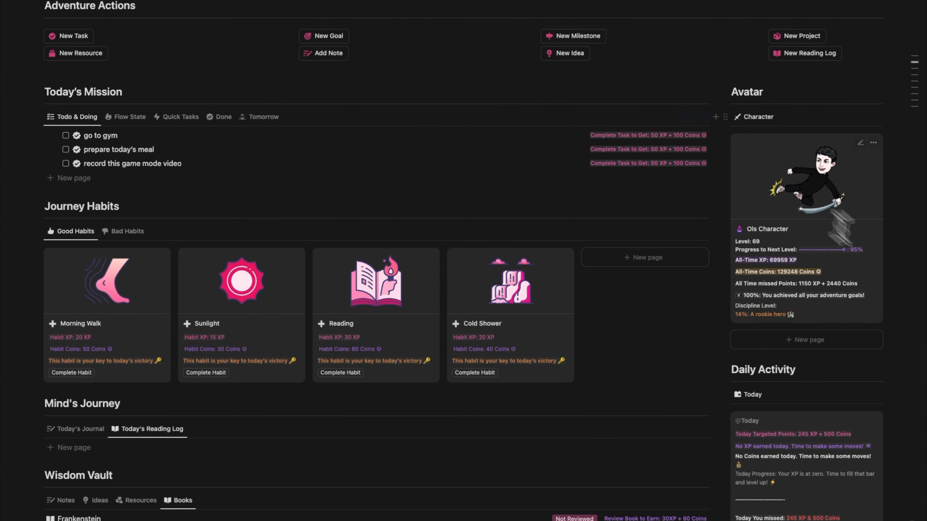
Check the day's targeted points in Daily Activity and show Today's Journal in Mind's Journey.
scroll(839, 310, down, 5)
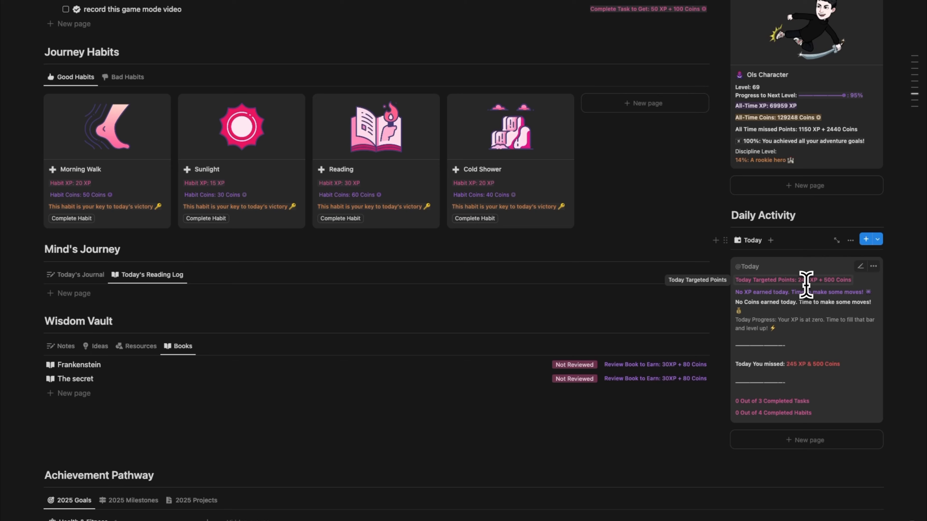
scroll(835, 284, up, 3)
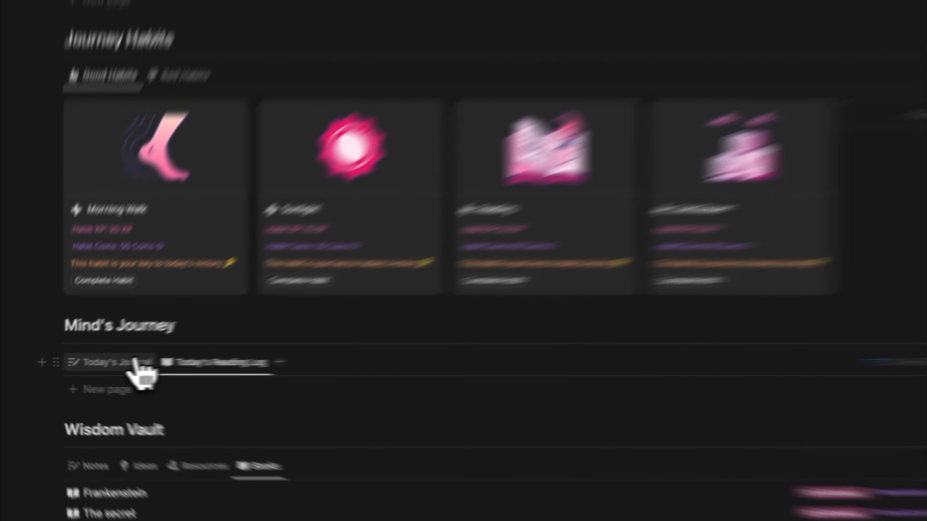
click(135, 363)
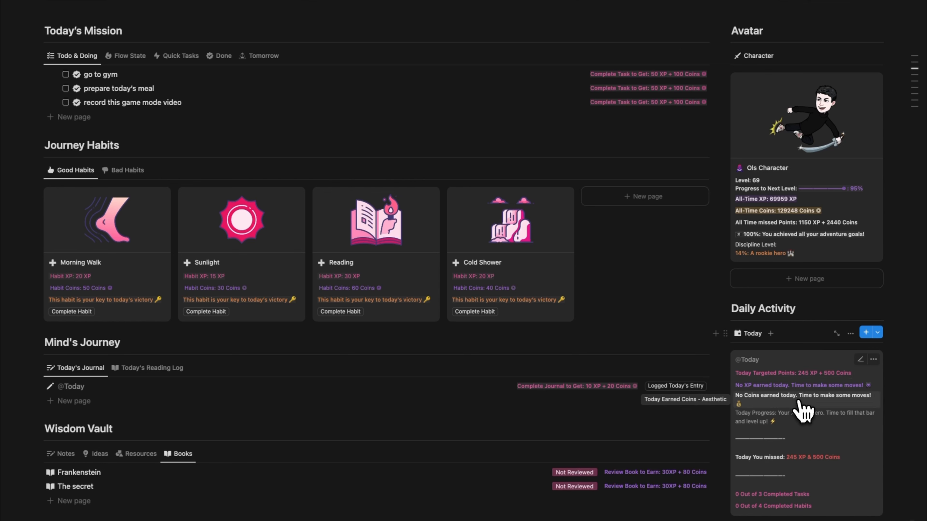
Mark the "go to gym" task as Important and set its energy to High.
scroll(631, 300, up, 3)
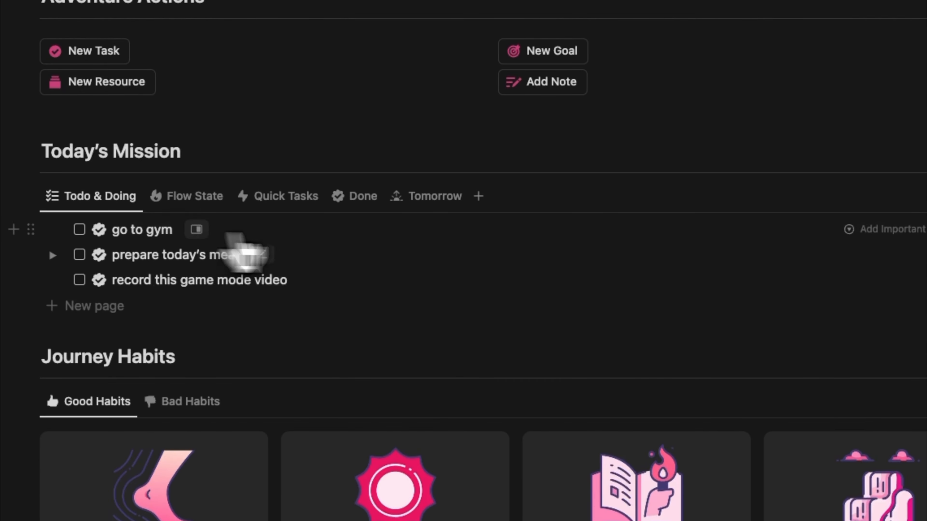
click(883, 229)
click(887, 281)
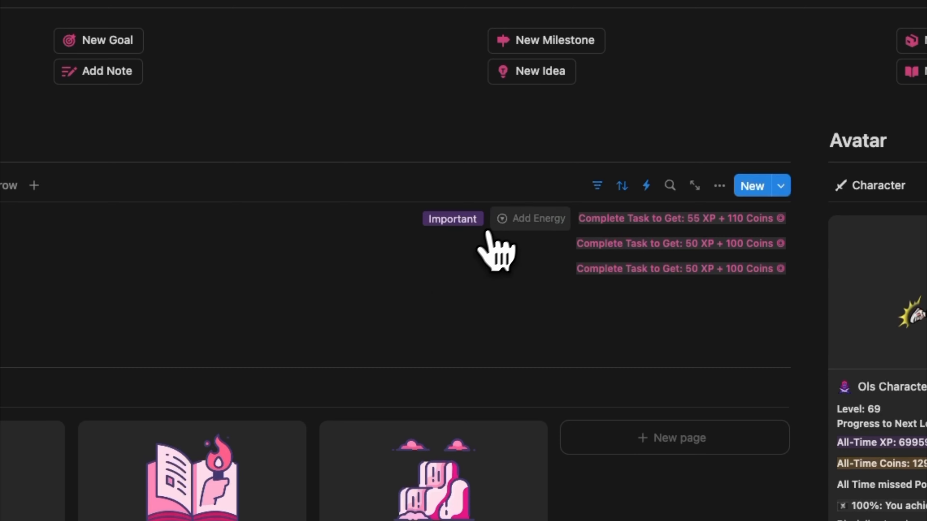
click(513, 219)
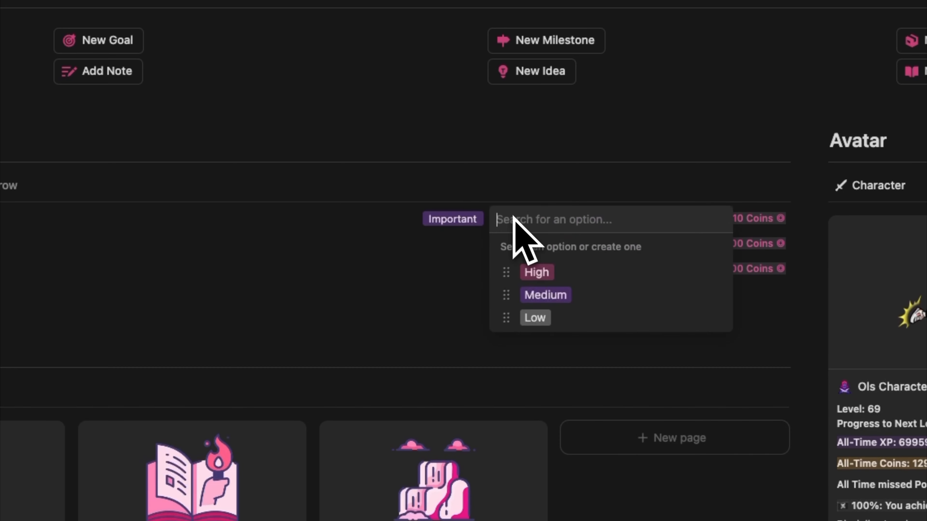
click(525, 273)
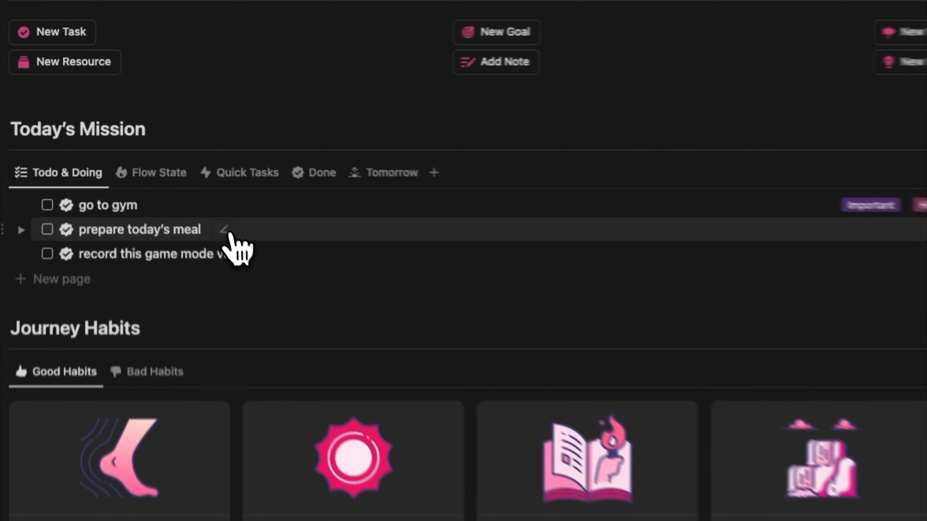
Mark the "prepare today's meal" task as Important and set its energy to Low.
click(520, 154)
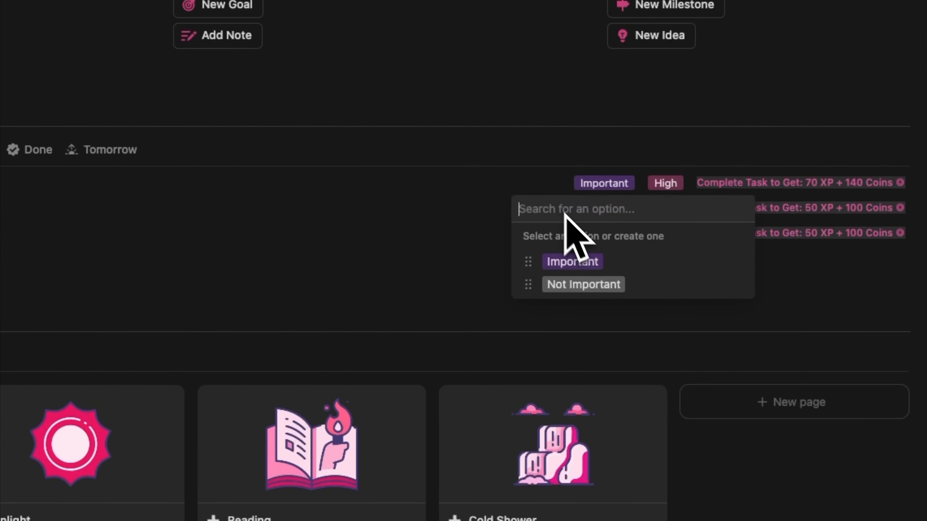
click(578, 261)
click(677, 210)
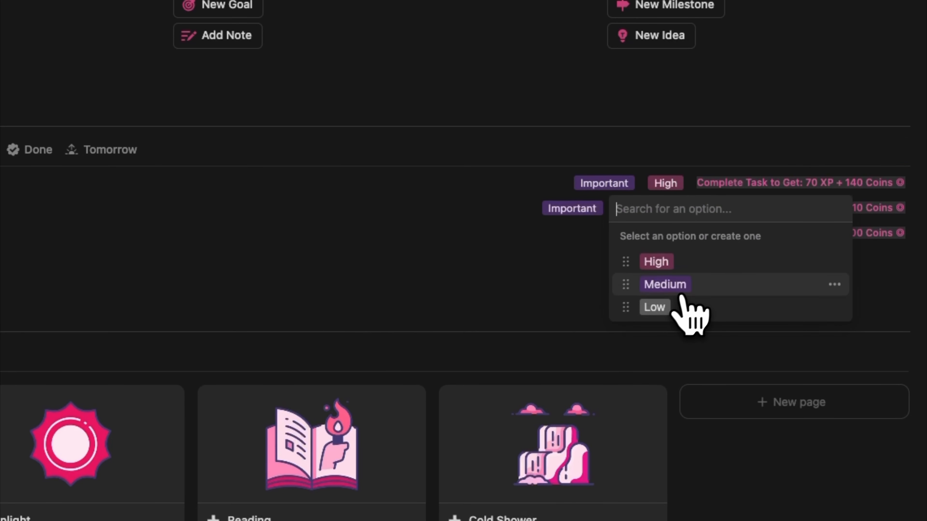
click(688, 310)
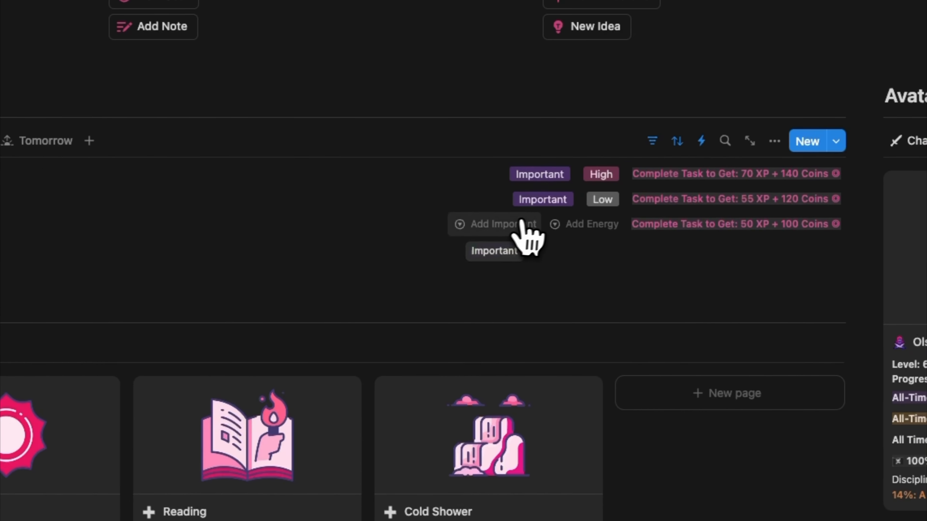
Mark the "record this game mode video" task as Important and set its energy to Medium.
click(864, 225)
click(904, 275)
click(581, 232)
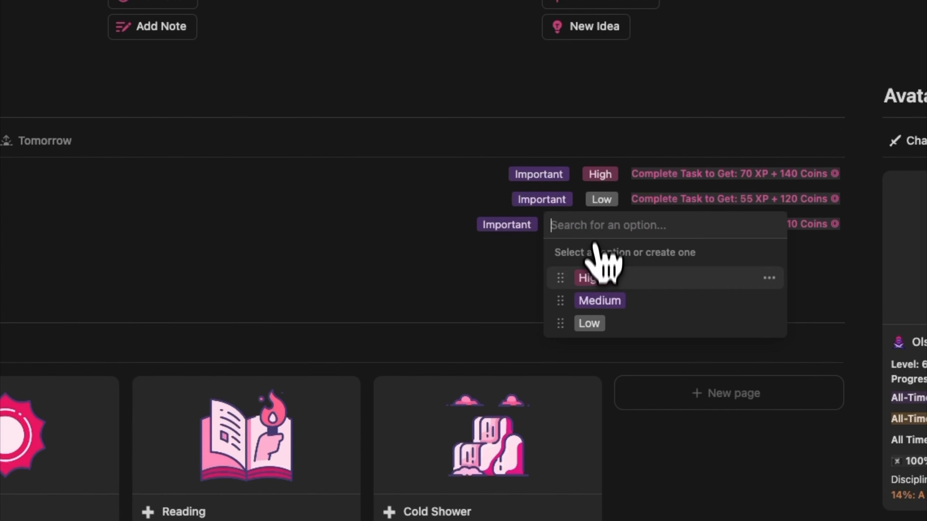
click(593, 298)
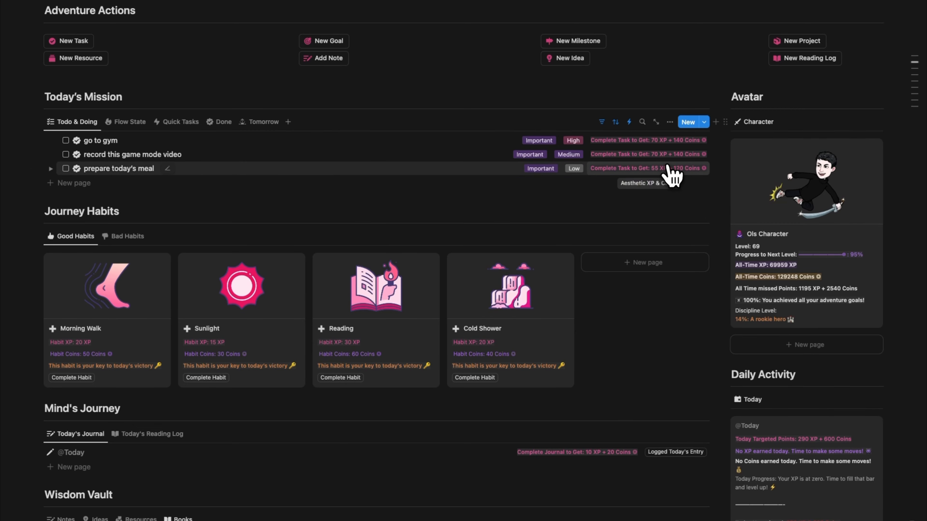
Check off all three Today's Mission tasks and show them in the Done view.
scroll(904, 306, down, 3)
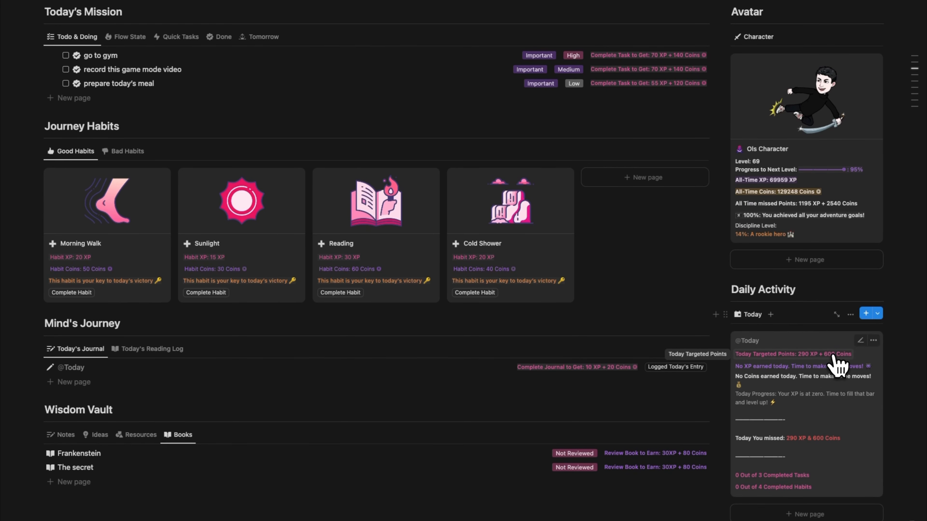
scroll(815, 371, up, 1)
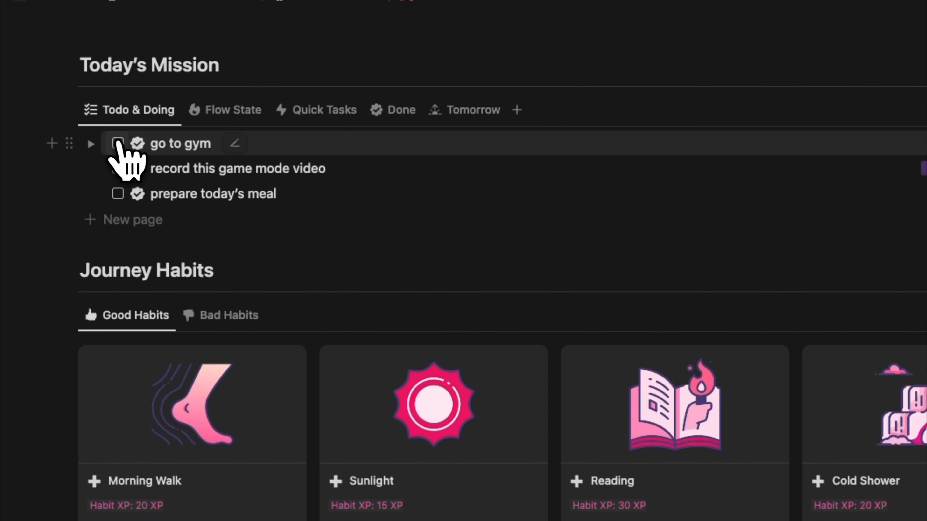
click(65, 69)
click(117, 144)
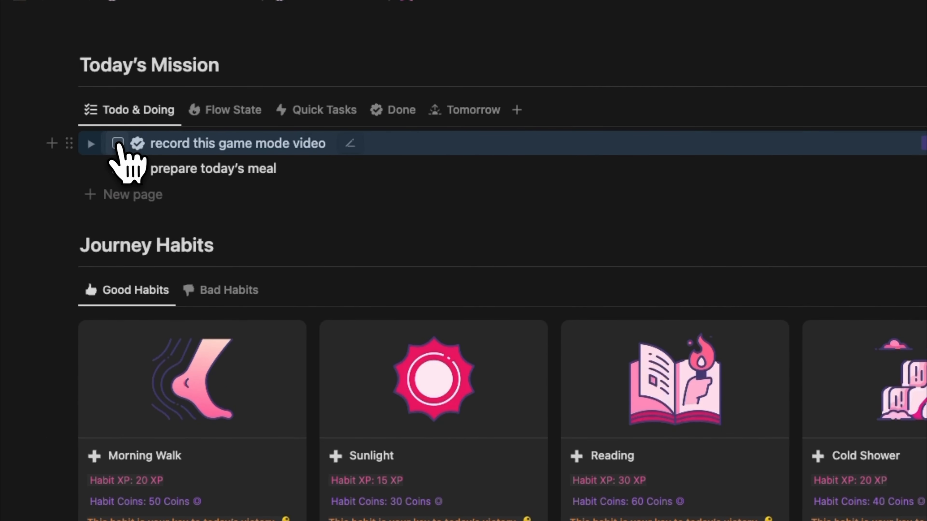
click(117, 143)
click(396, 111)
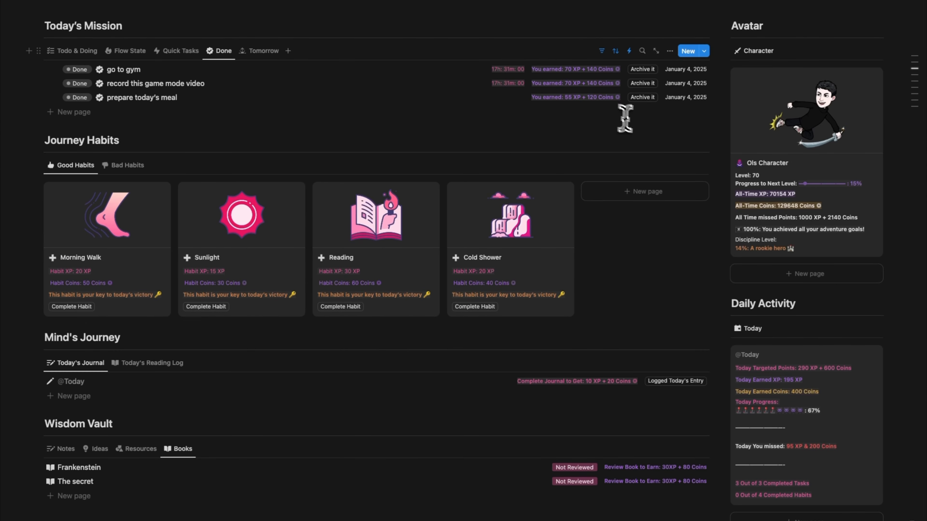
Complete the Morning Walk, Sunlight, Reading and Cold Shower habits and log today's journal entry.
scroll(615, 120, down, 3)
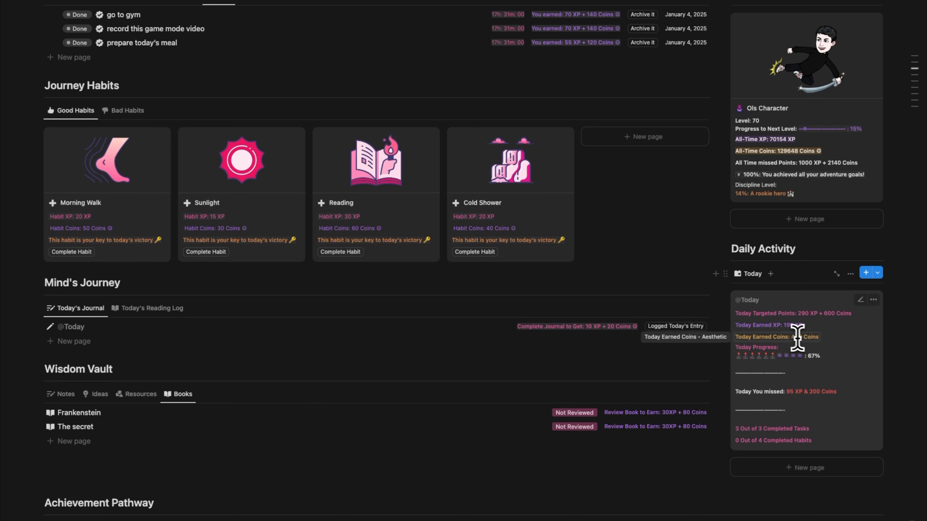
scroll(798, 337, up, 1)
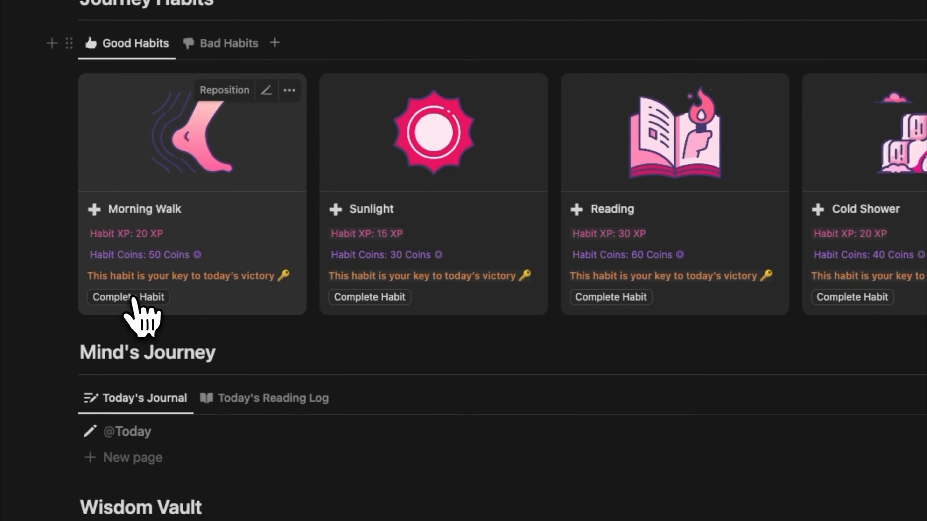
click(75, 262)
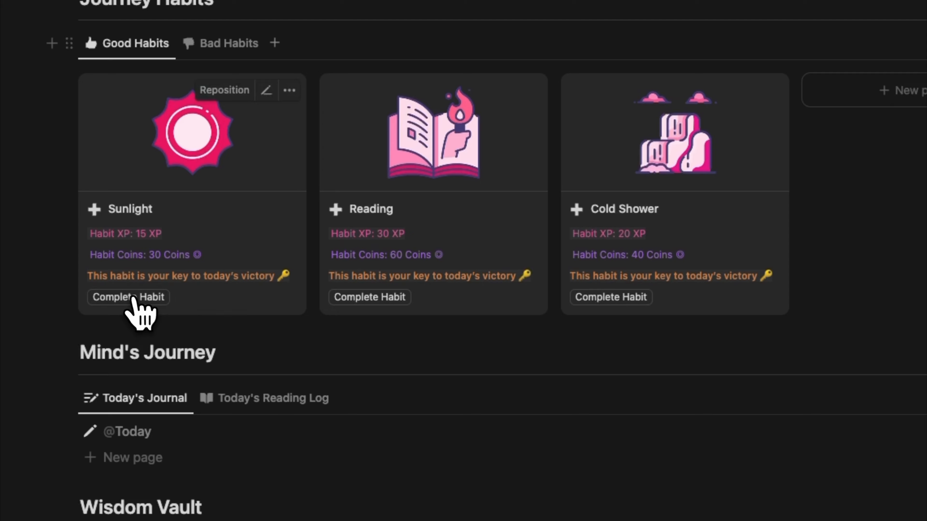
click(132, 298)
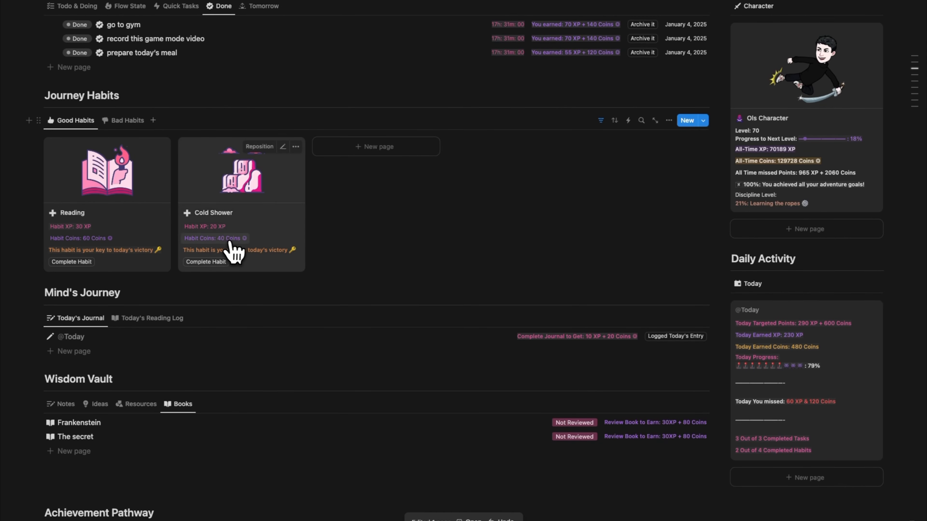
click(84, 265)
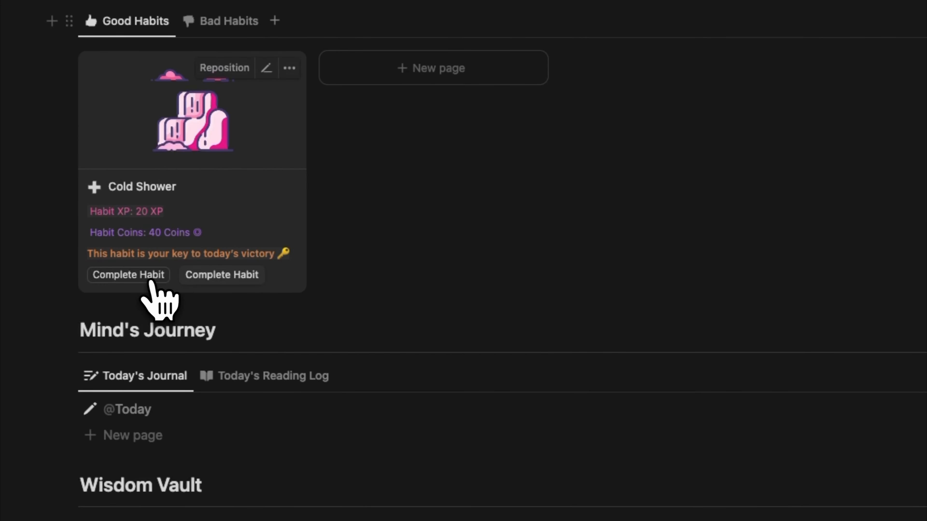
click(150, 281)
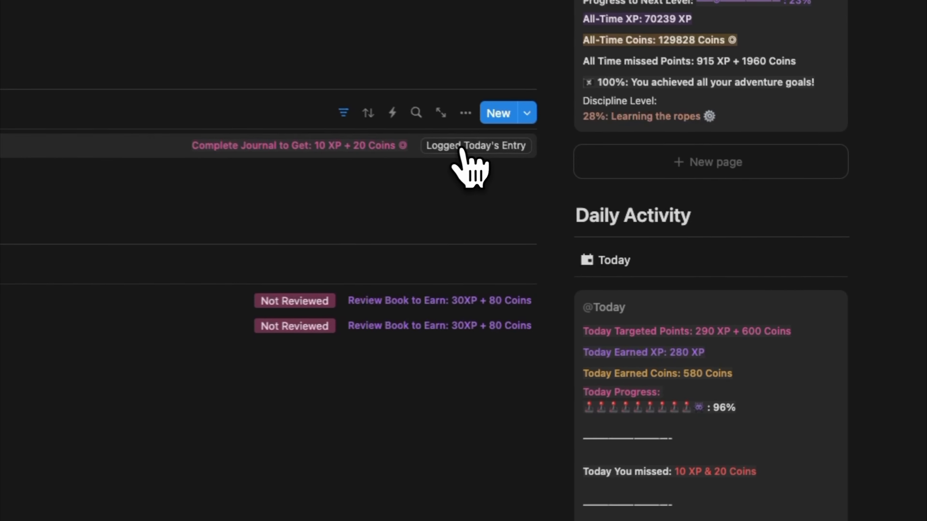
click(460, 146)
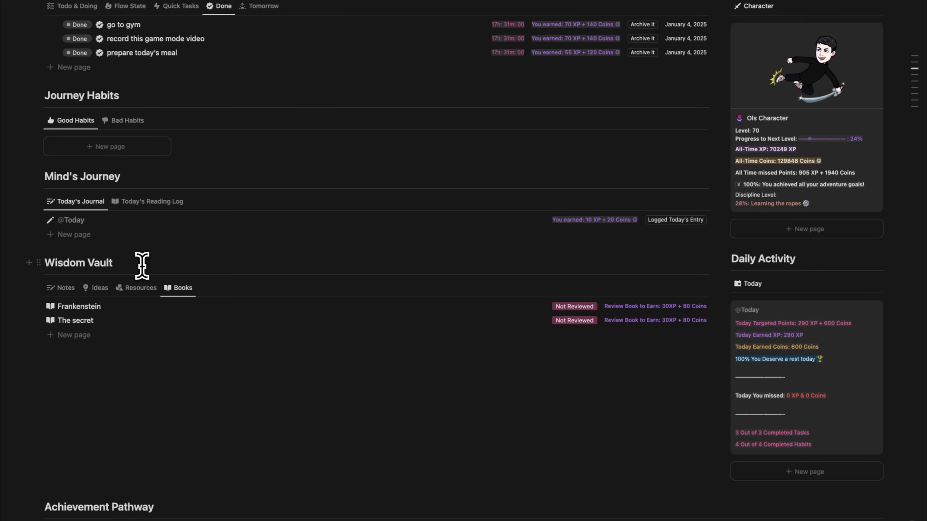
Look through the Wisdom Vault's Ideas, Resources and Books views and return to its Notes.
click(69, 291)
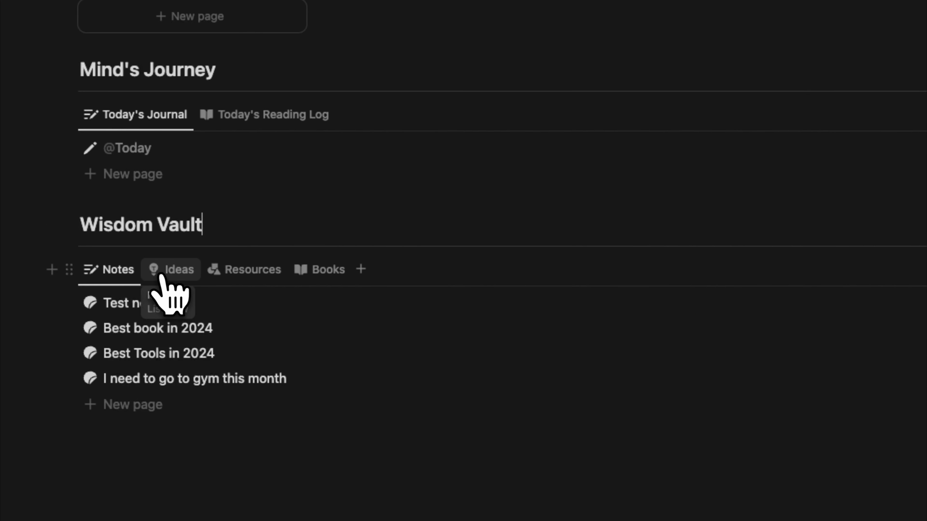
click(174, 274)
click(238, 273)
click(315, 271)
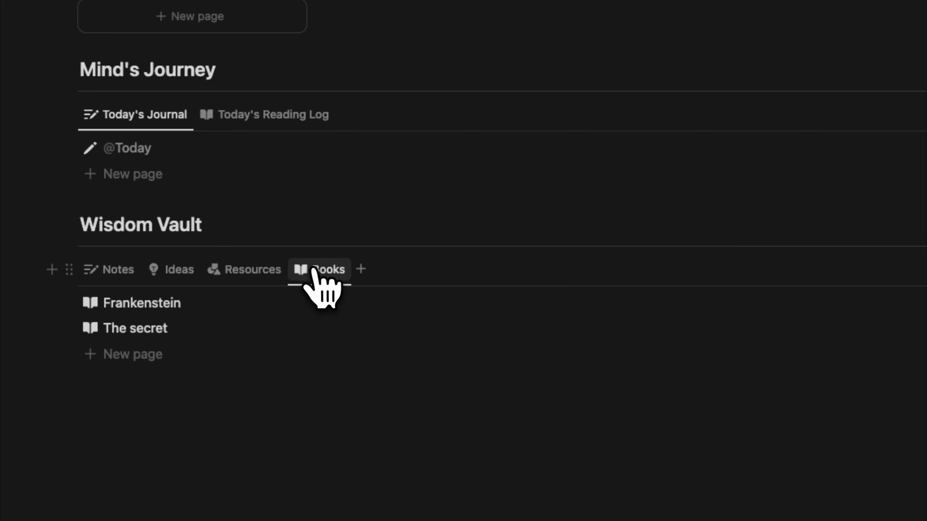
click(174, 272)
click(139, 274)
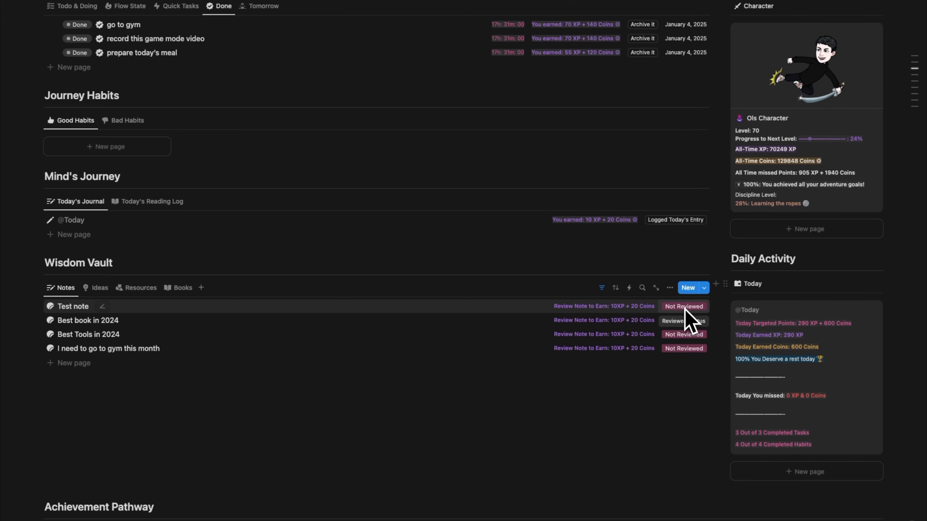
click(683, 306)
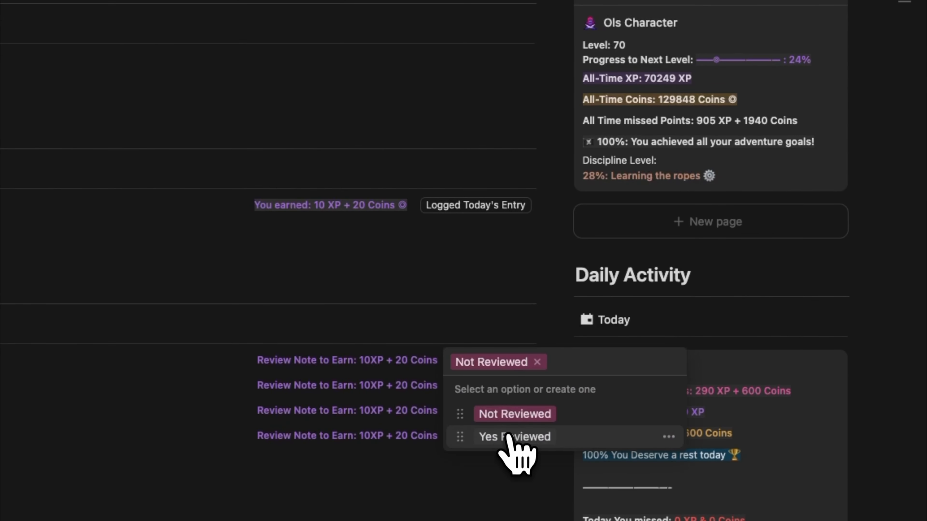
click(511, 436)
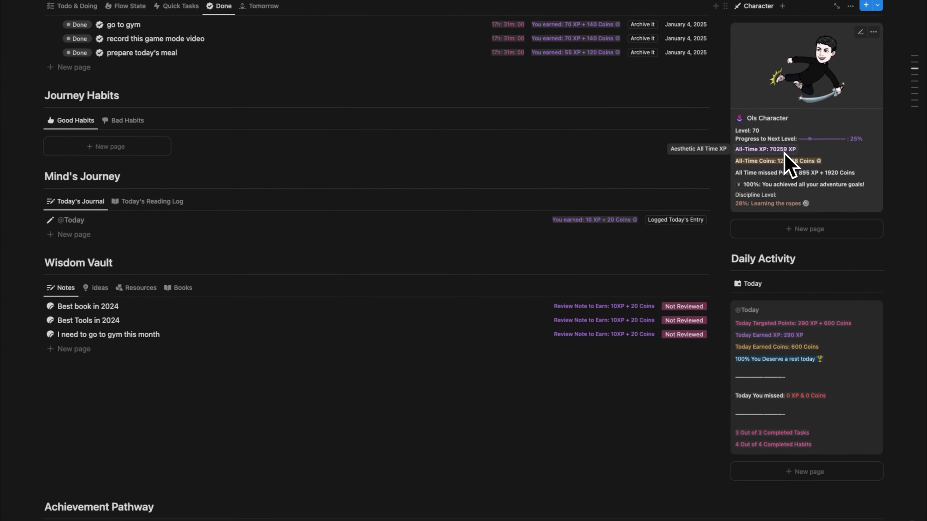
key(super+z)
Set the review status of "Test note" in the Wisdom Vault to Yes Reviewed.
click(690, 307)
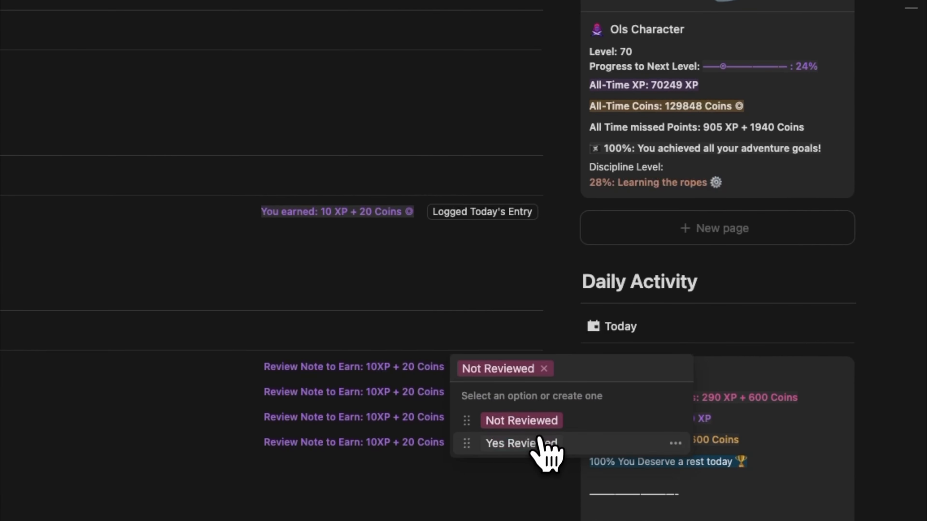
click(710, 350)
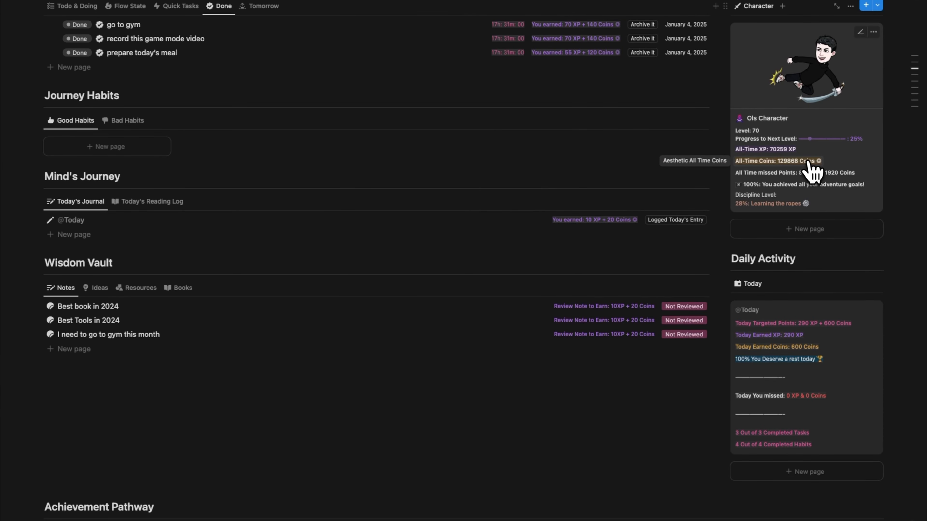
Browse the Wisdom Vault's Ideas, Resources and Books, and the Achievement Pathway's 2025 Milestones, Projects and Goals.
click(100, 287)
click(142, 288)
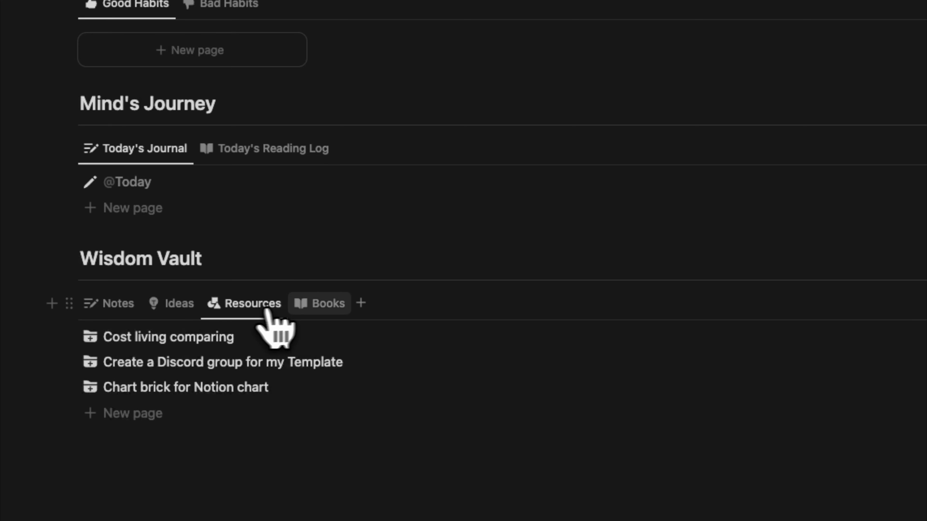
click(309, 307)
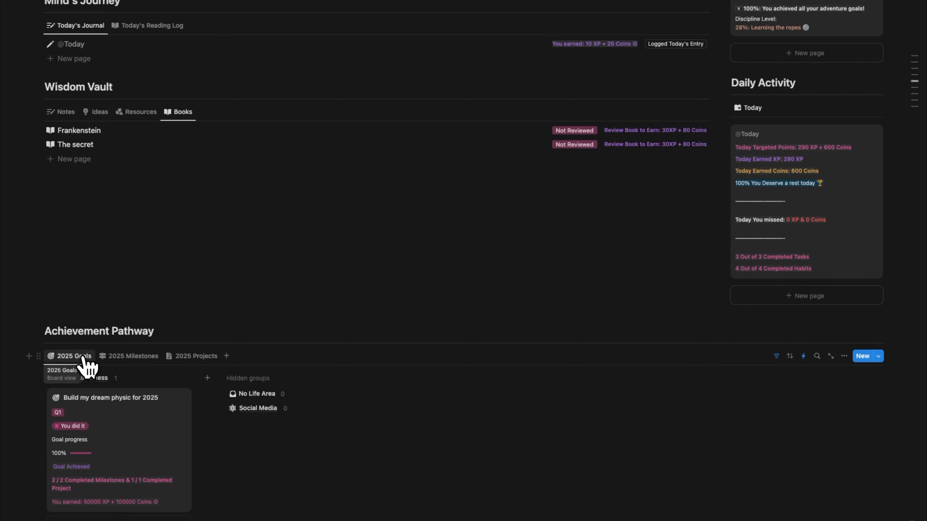
click(142, 357)
click(200, 357)
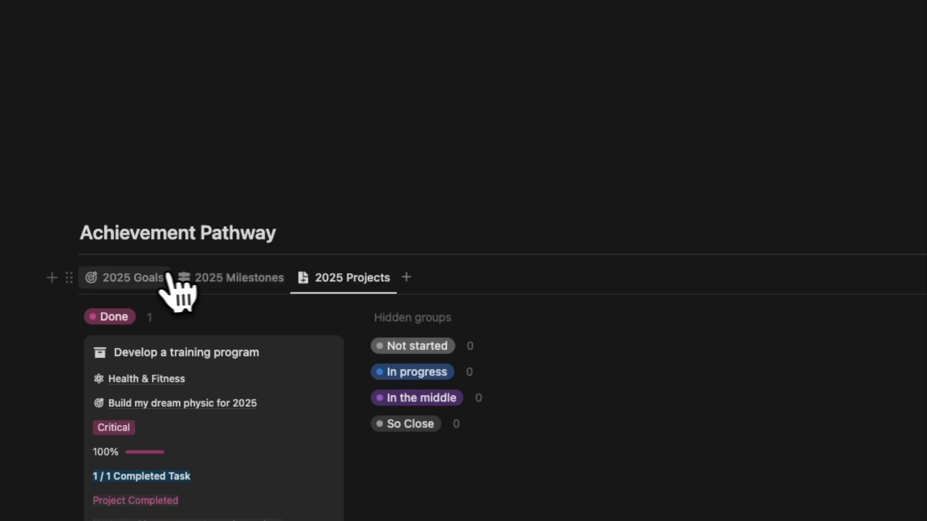
click(160, 282)
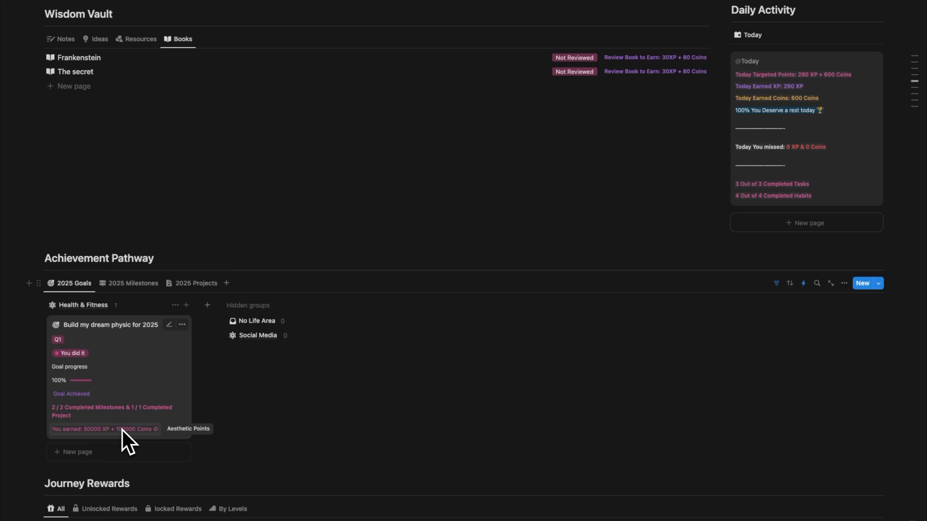
Add a goal named "100k follower on youtube" under Social Media in the 2025 Goals board.
click(257, 335)
click(342, 352)
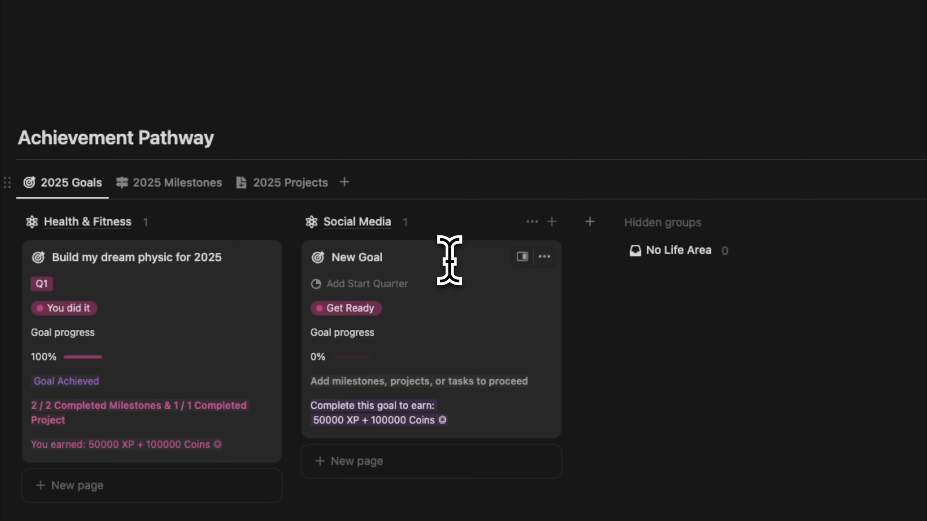
key(BackSpace)
key(BackSpace)
key(BackSpace)
key(BackSpace)
key(BackSpace)
key(BackSpace)
key(BackSpace)
key(BackSpace)
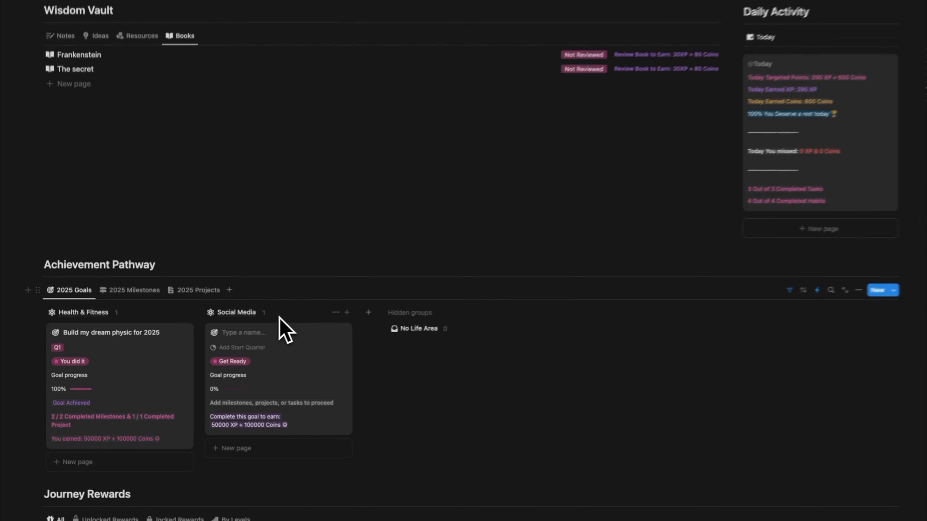
text(100k follow)
text(er on youtube)
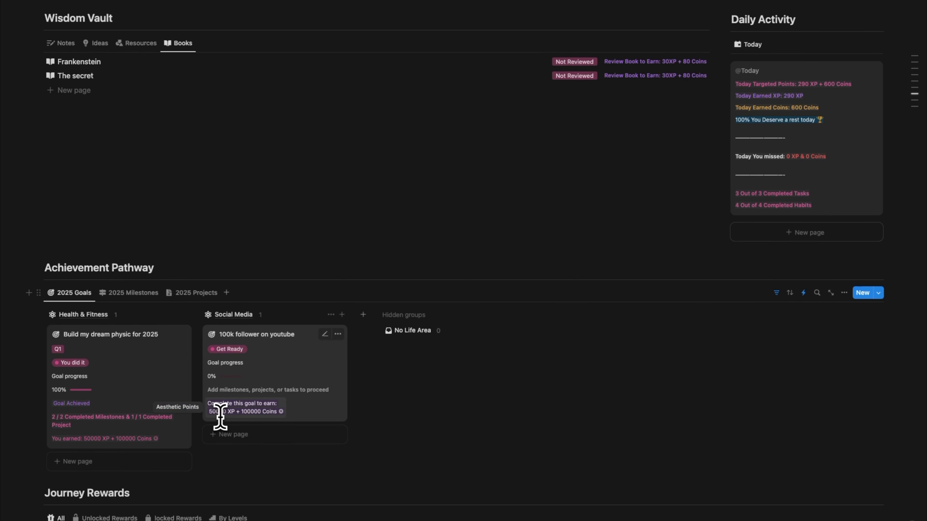
Set the status of the "100k follower on youtube" goal to "You did it".
scroll(311, 398, up, 10)
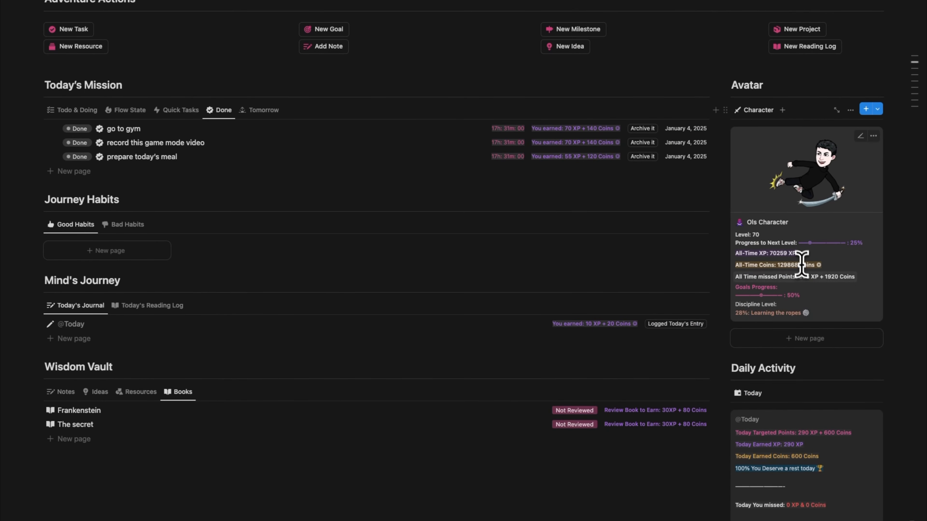
scroll(782, 259, down, 9)
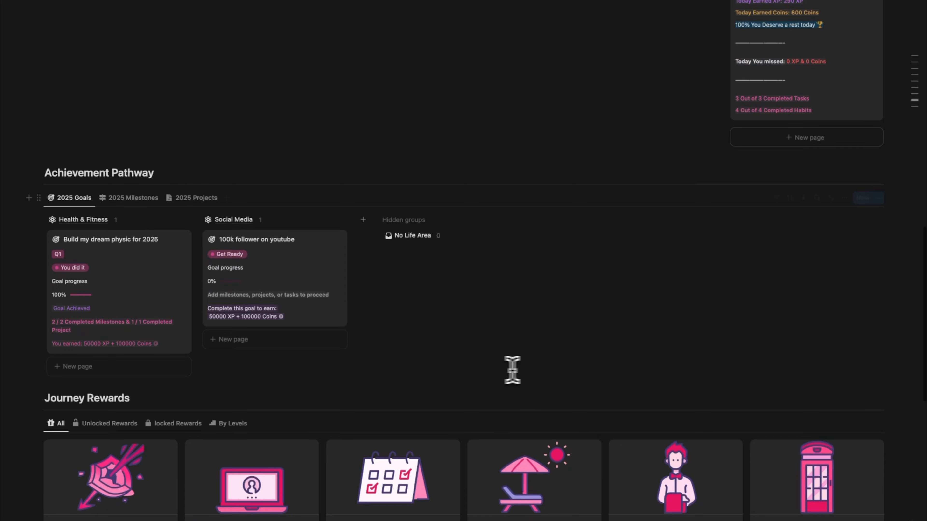
click(230, 259)
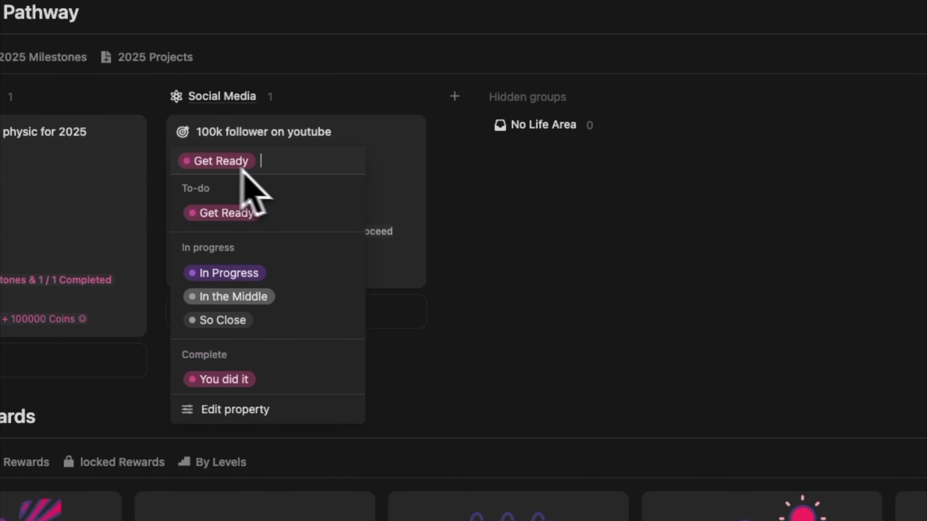
click(241, 379)
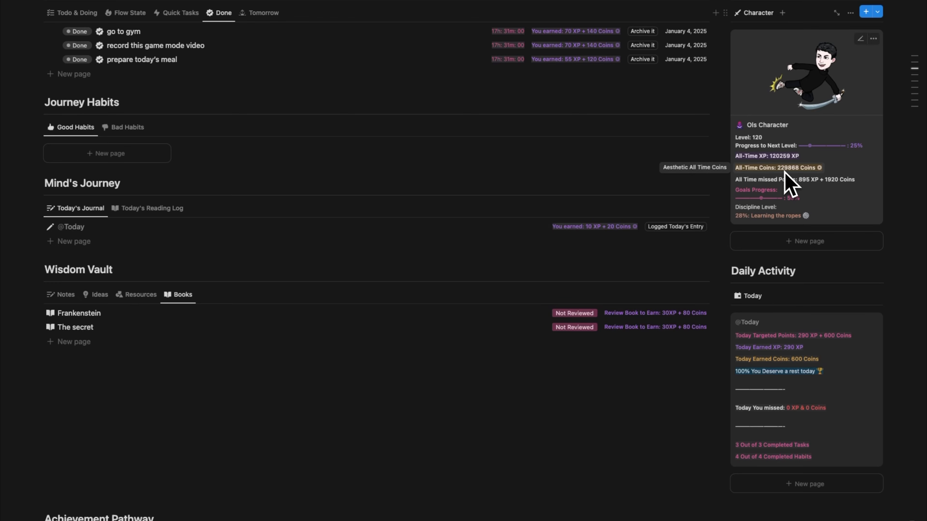
Review the Achievement Pathway's 2025 Milestones and 2025 Projects, and return to the 2025 Goals.
scroll(248, 310, down, 7)
click(263, 281)
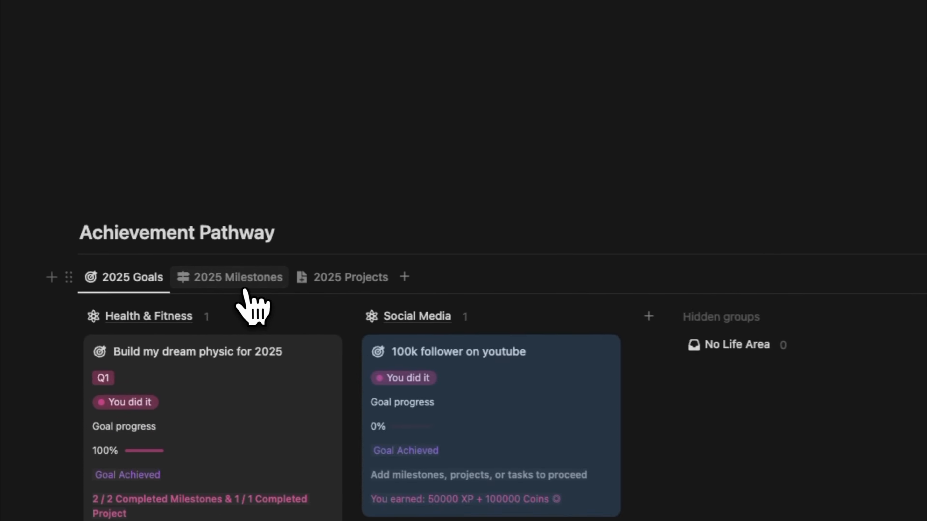
click(310, 289)
click(148, 281)
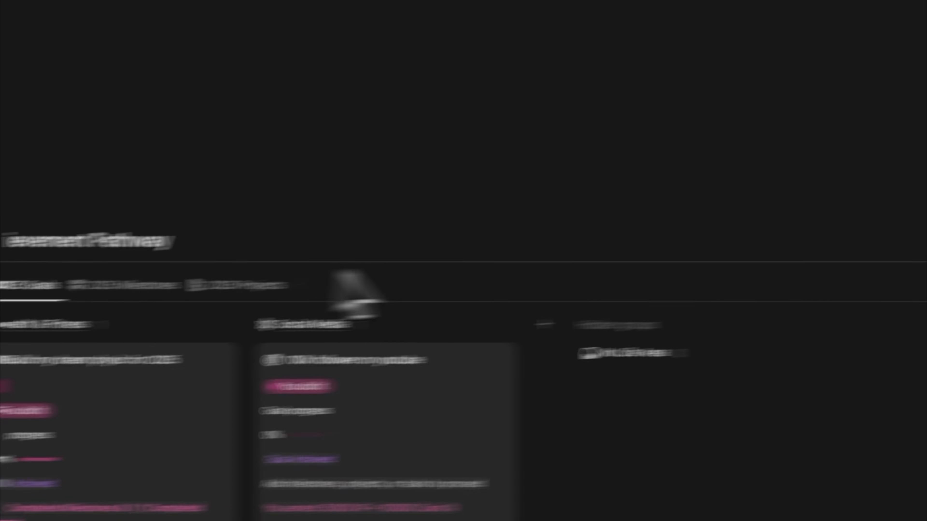
Add a reward named "One year travel" to the Journey Rewards gallery.
scroll(477, 269, up, 8)
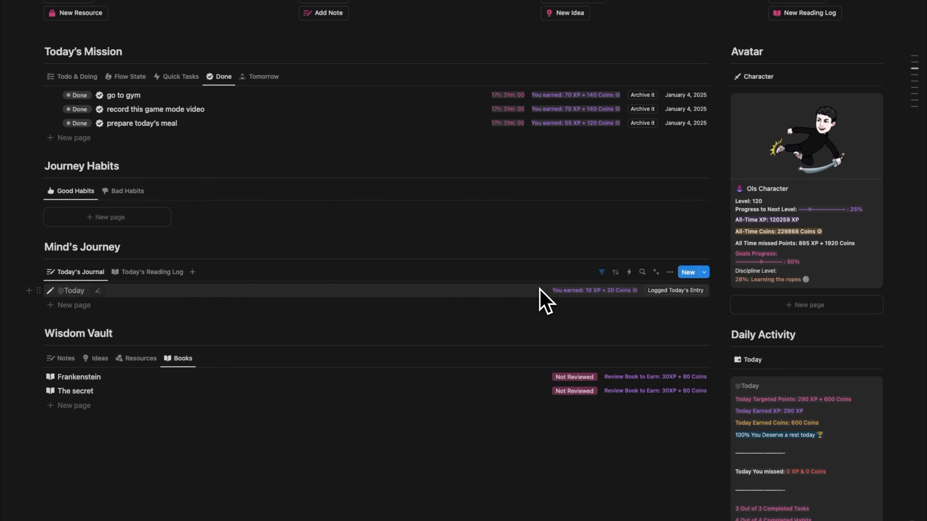
scroll(540, 290, down, 15)
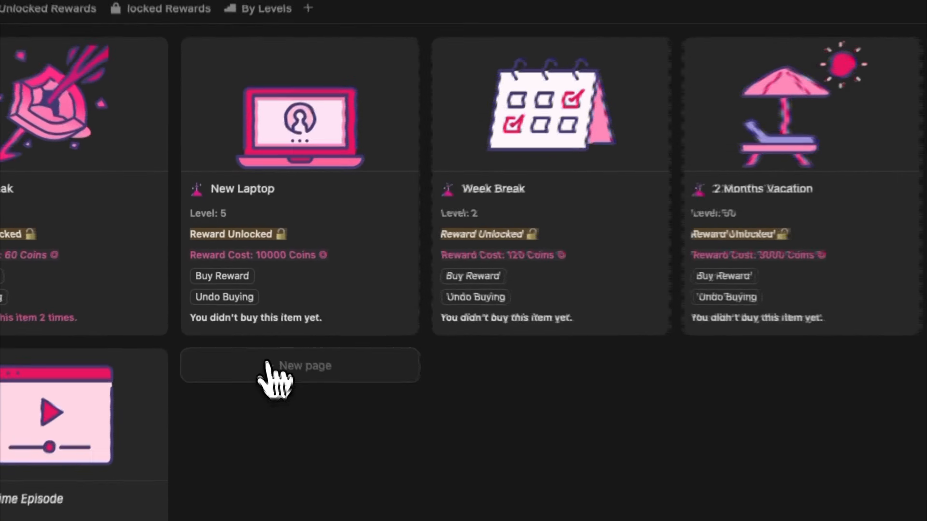
click(234, 308)
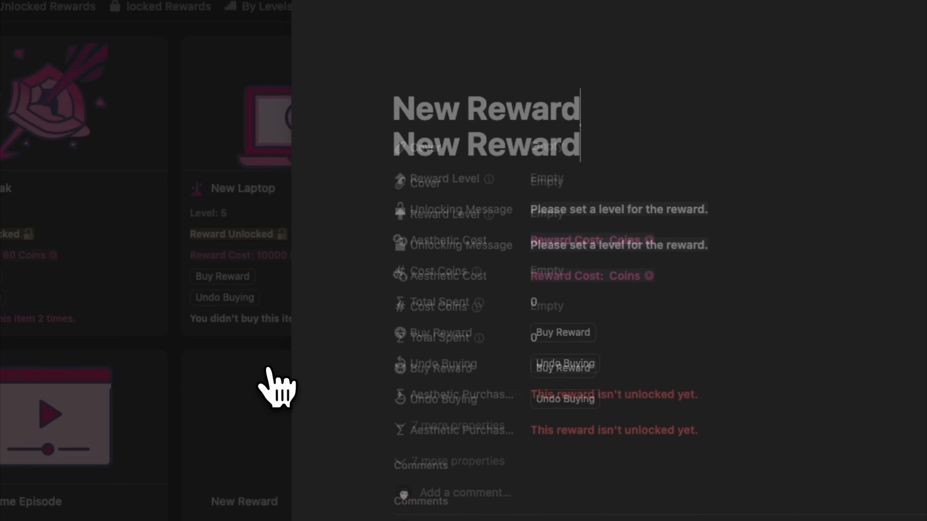
triple_click(542, 149)
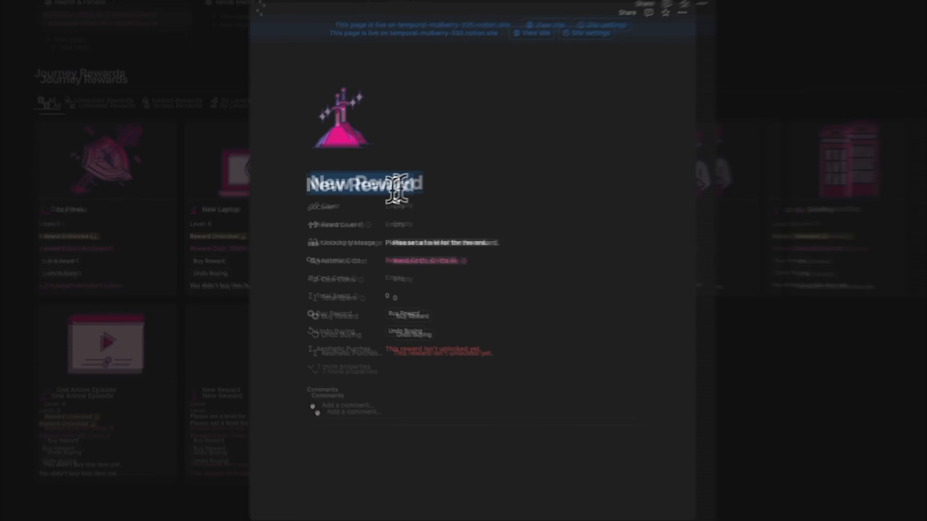
text(A)
key(BackSpace)
text(One year)
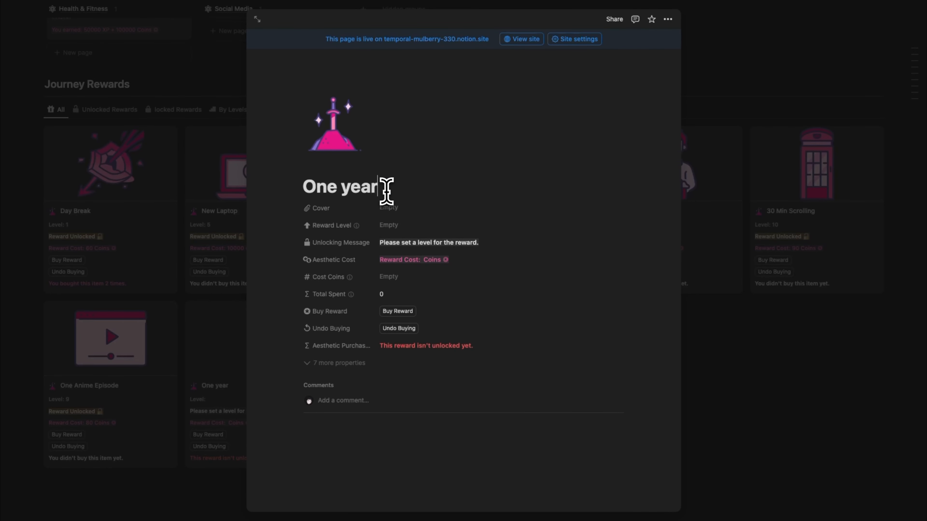
key(BackSpace)
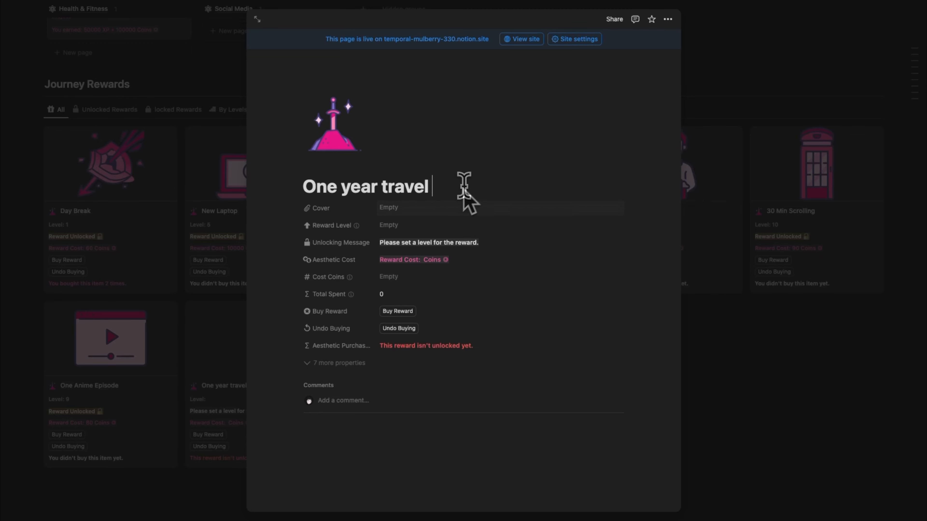
Set the "One year travel" reward's level to 150 and its cost to 200000 coins.
click(395, 227)
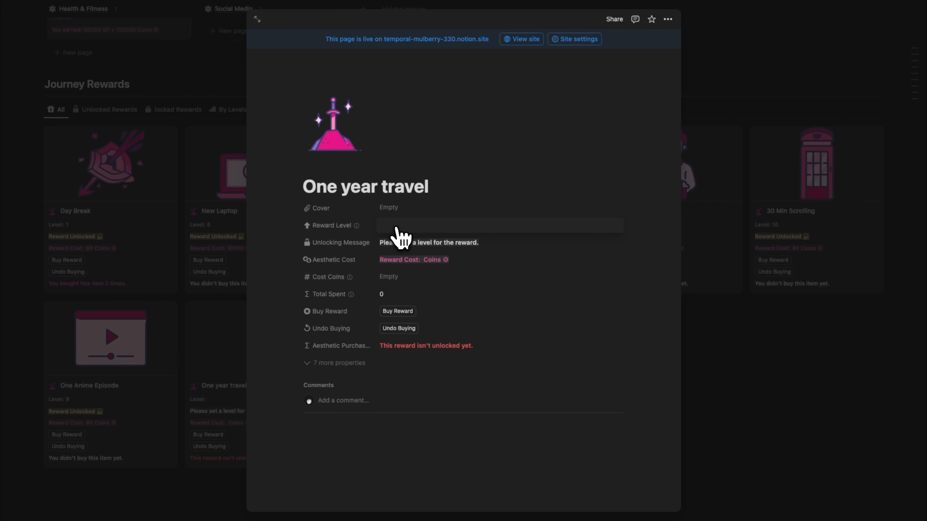
text(1)
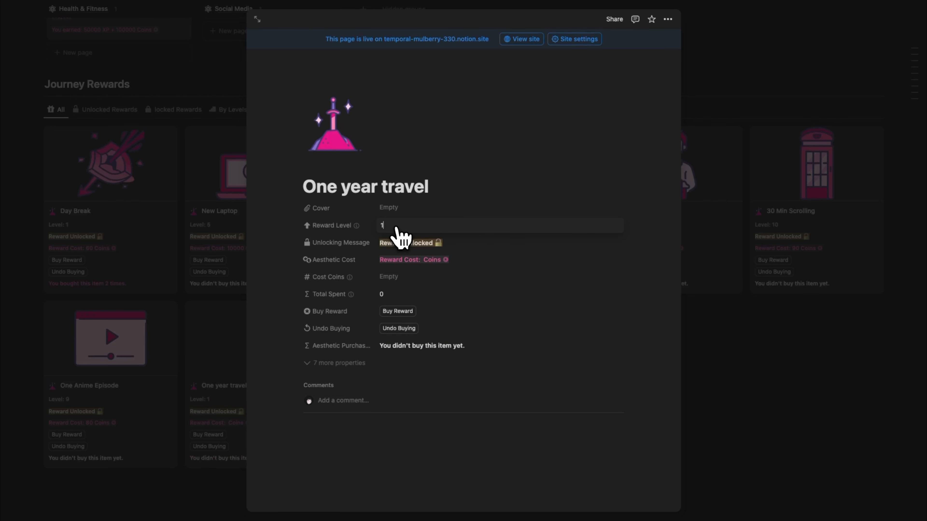
text(50)
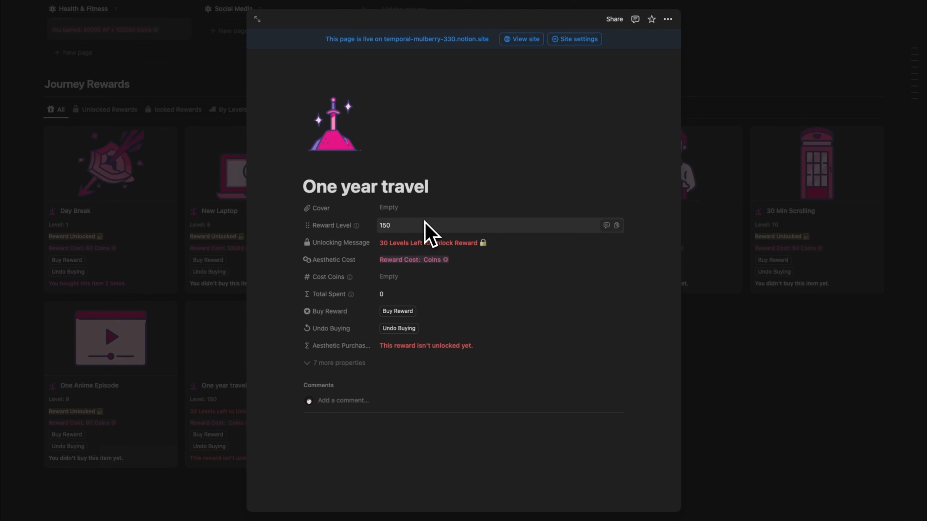
click(400, 278)
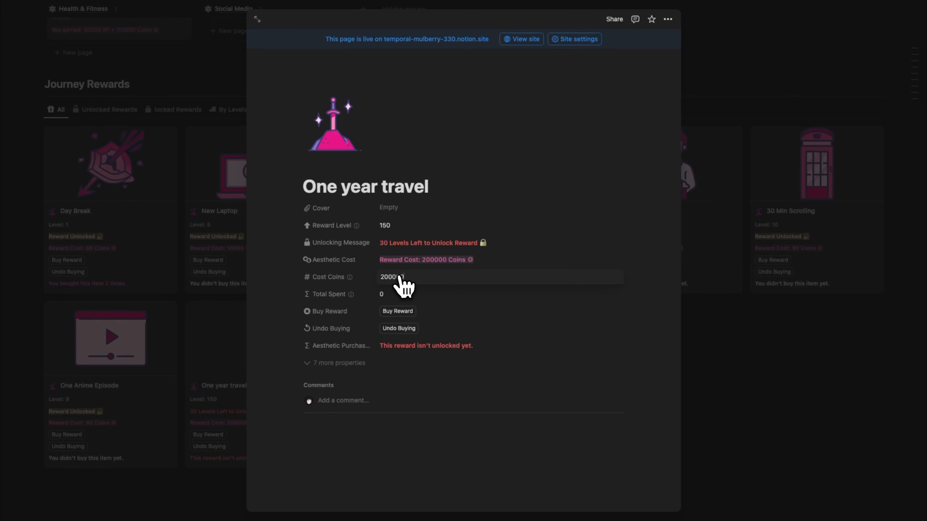
click(446, 290)
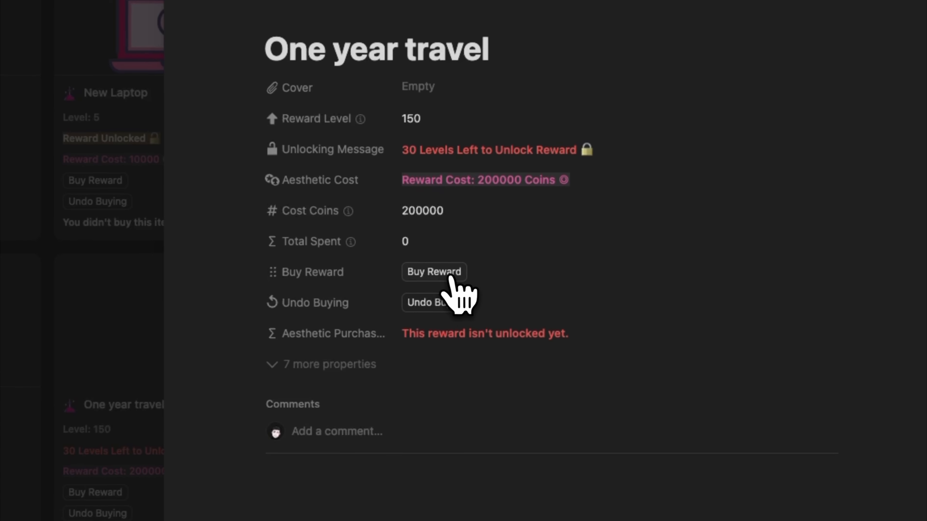
Try to buy the "One year travel" reward, and check the avatar's level and coins and the 2025 Goals.
click(408, 313)
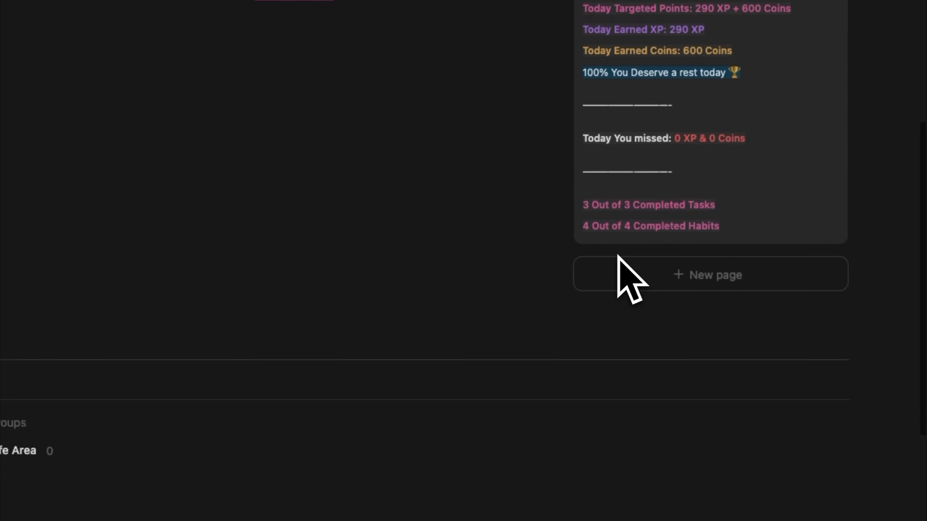
scroll(620, 279, up, 8)
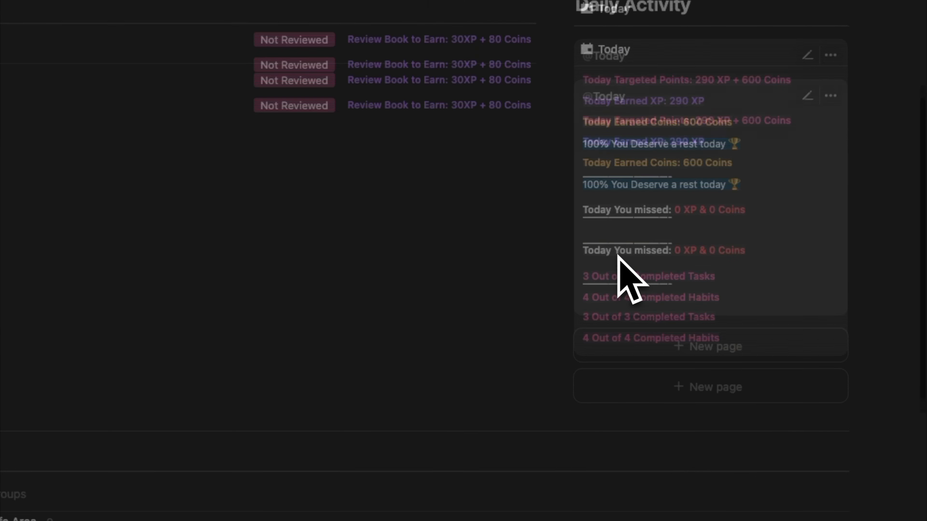
scroll(620, 279, up, 3)
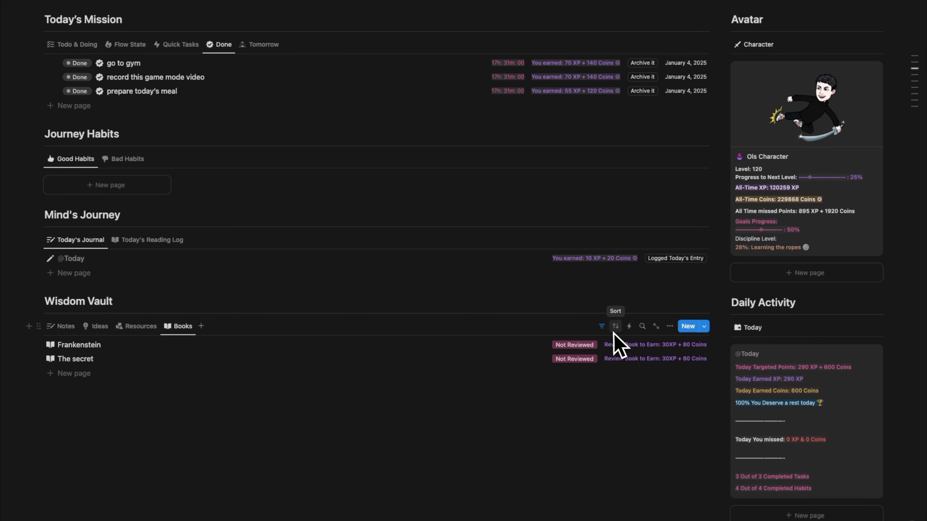
scroll(613, 334, down, 15)
scroll(614, 333, up, 15)
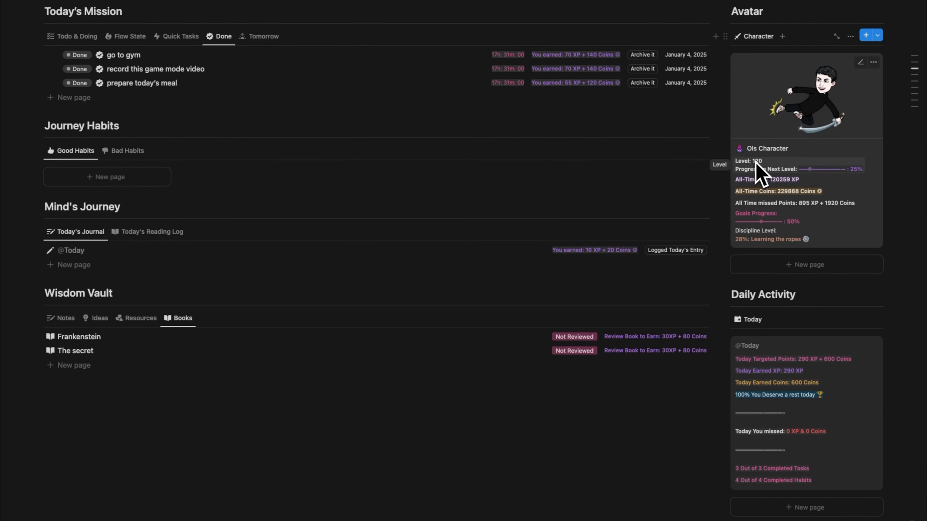
scroll(515, 369, down, 9)
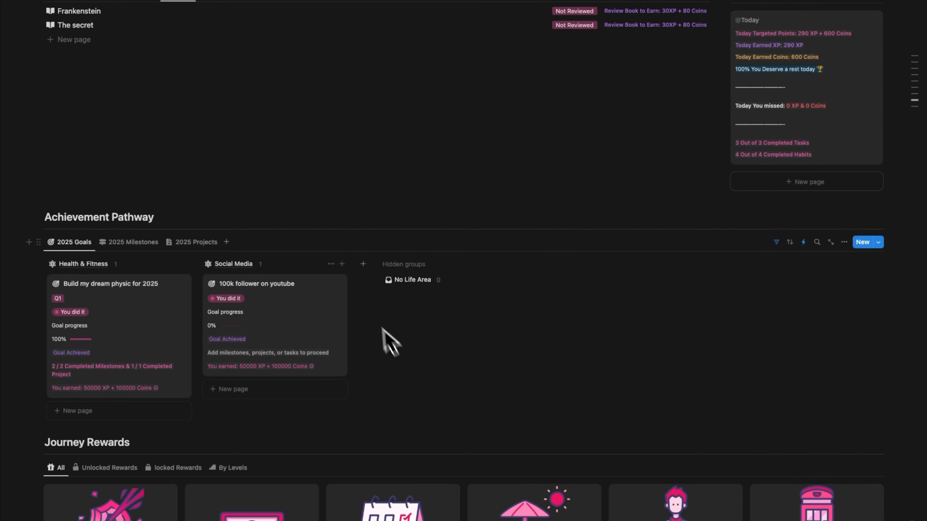
scroll(385, 272, up, 2)
scroll(459, 176, up, 6)
scroll(539, 78, down, 6)
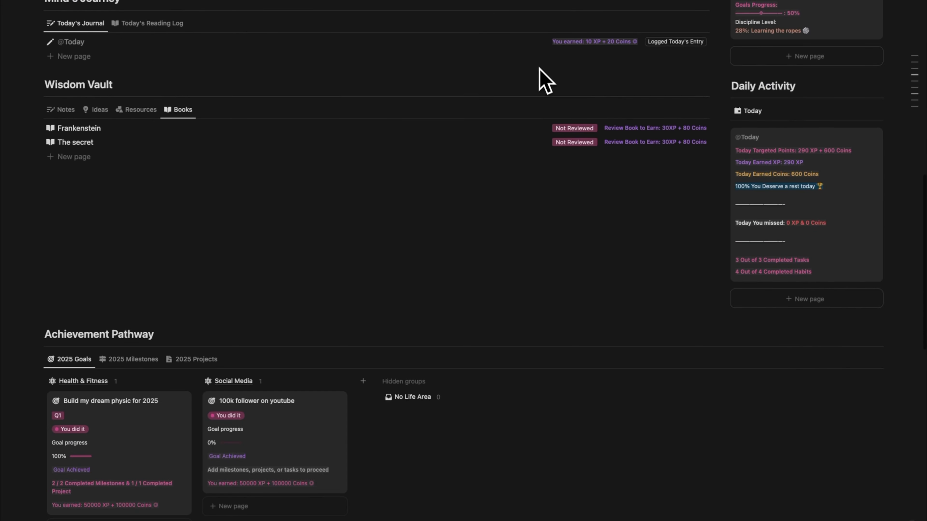
scroll(375, 390, down, 2)
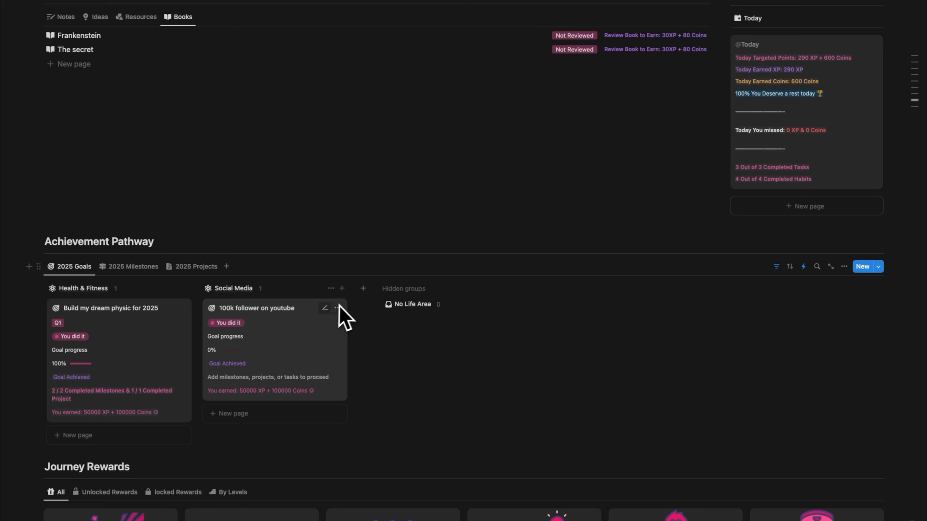
Add a goal named "just test" under Social Media in the 2025 Goals and set its status to "You did it".
click(296, 415)
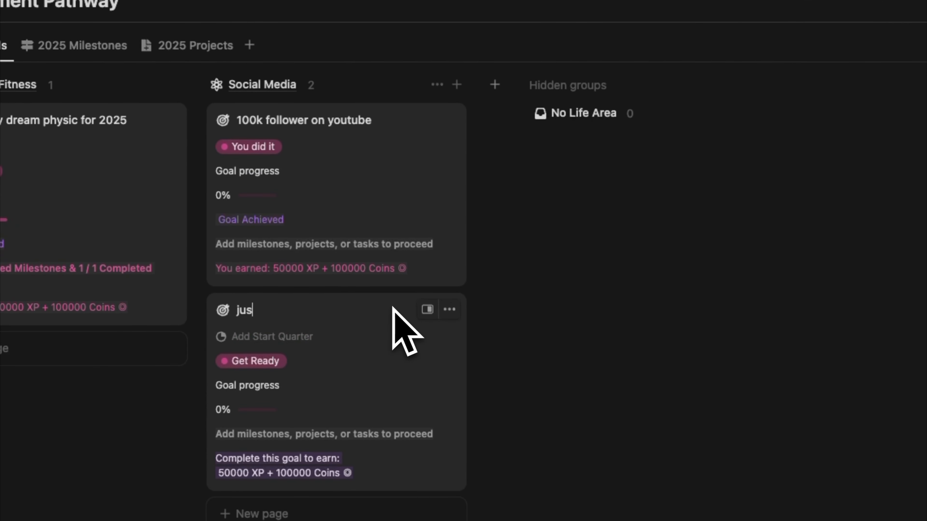
text(just test)
click(263, 361)
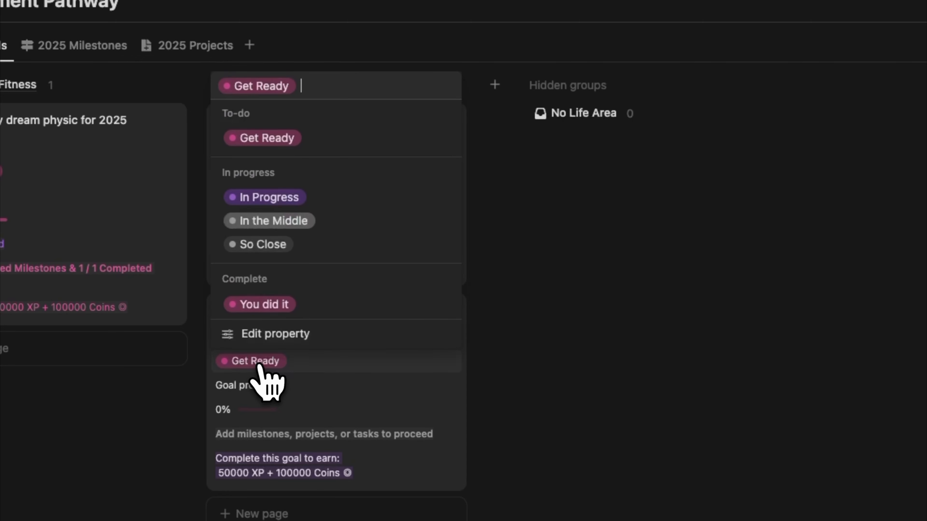
click(321, 304)
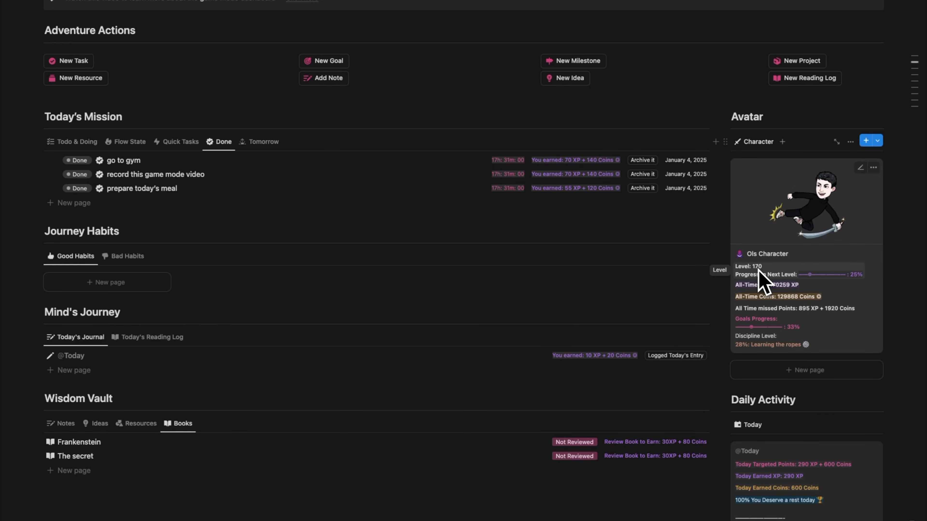
Undo the earlier purchase of the "One year travel" reward and buy it again.
scroll(555, 368, down, 15)
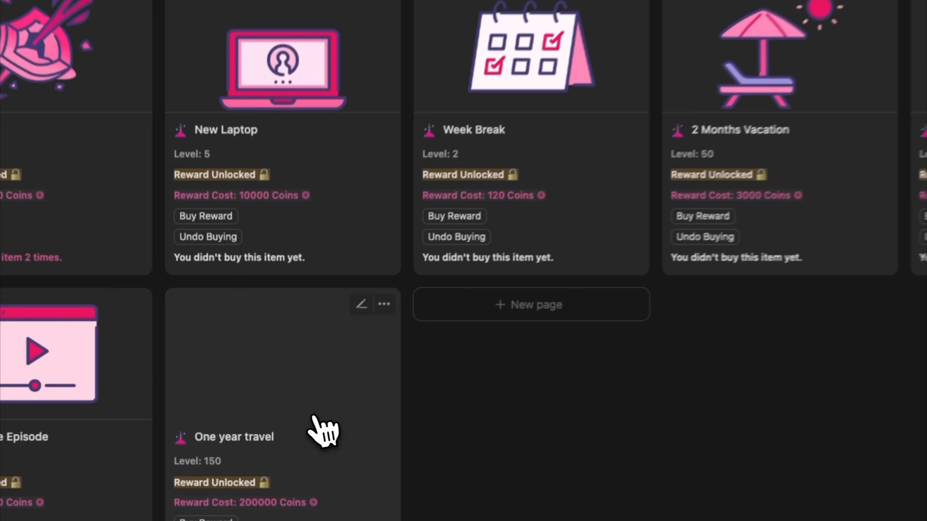
click(267, 414)
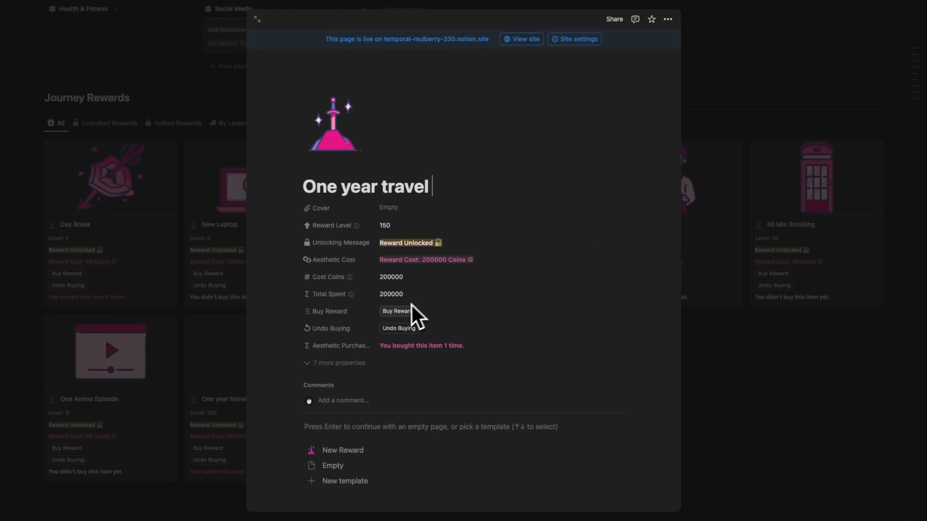
click(399, 328)
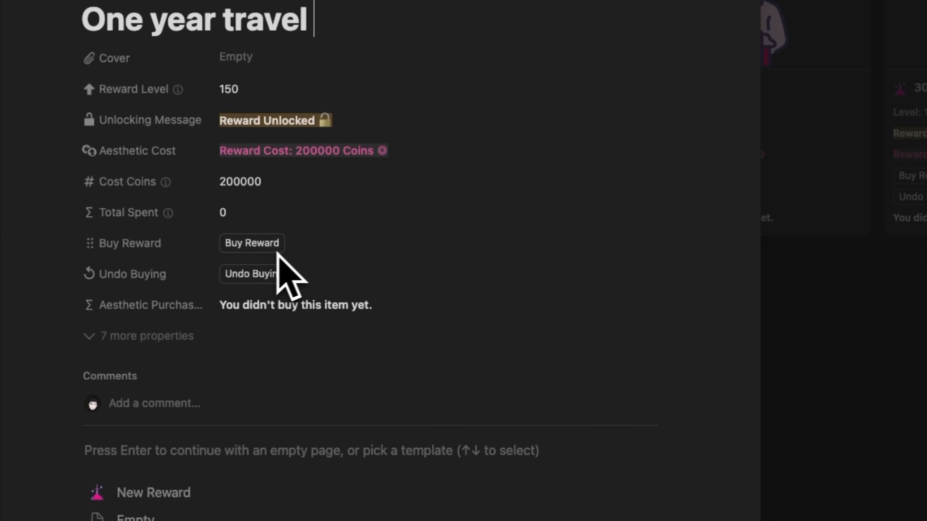
click(252, 246)
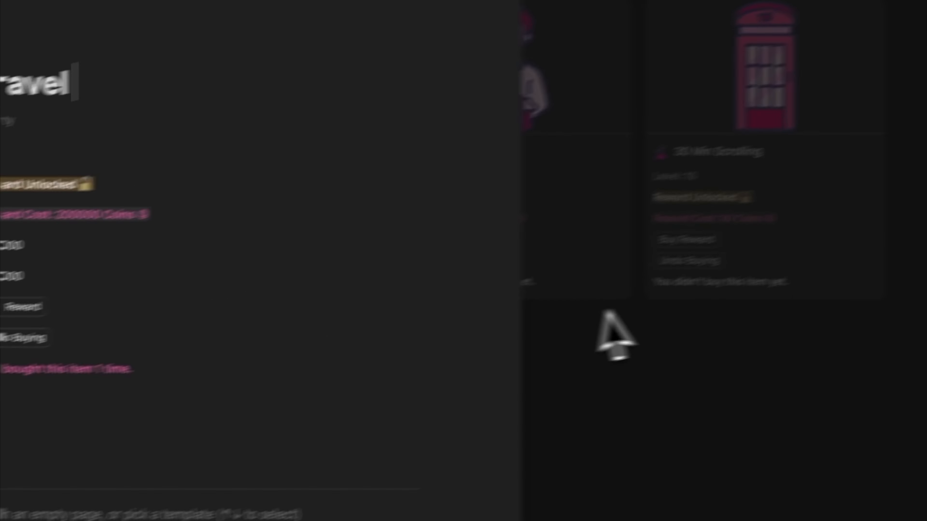
Examine the avatar's coins and level, the 2025 Goals and the Journey Rewards gallery with the purchased reward.
scroll(664, 318, up, 10)
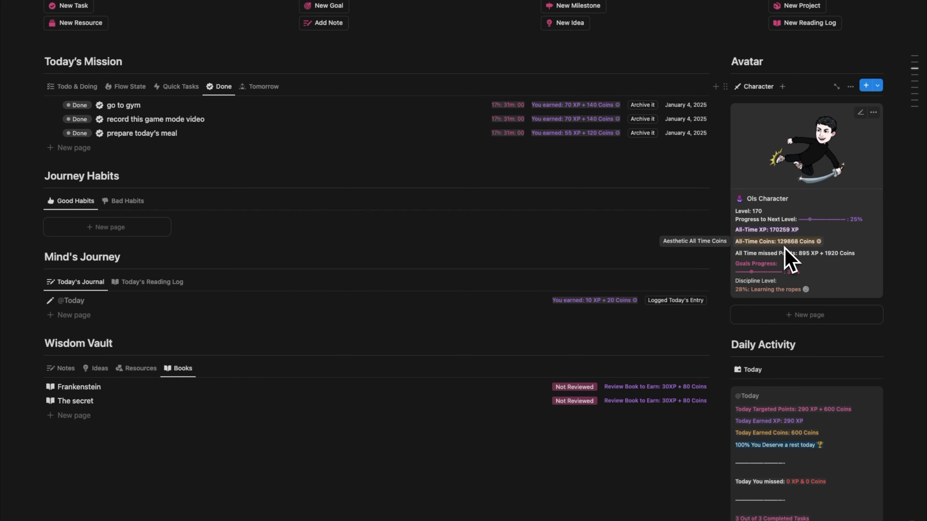
scroll(809, 315, down, 10)
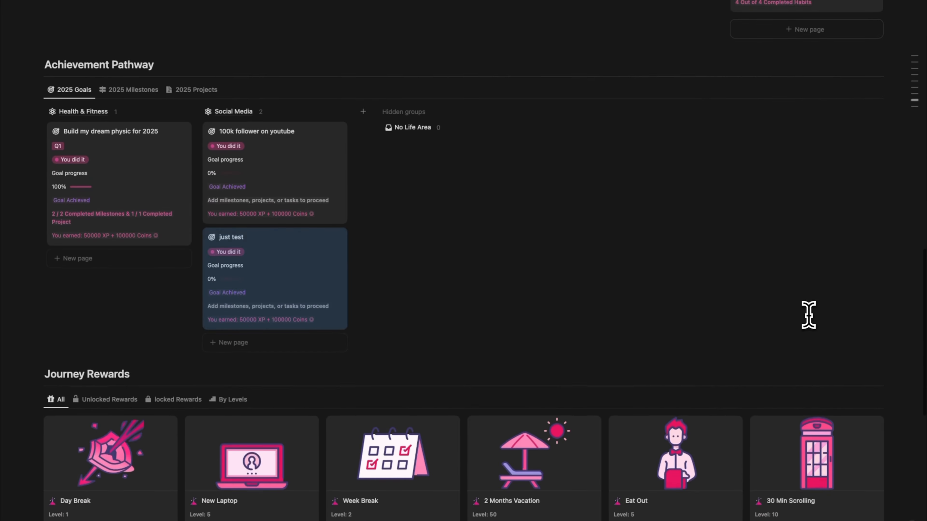
click(560, 363)
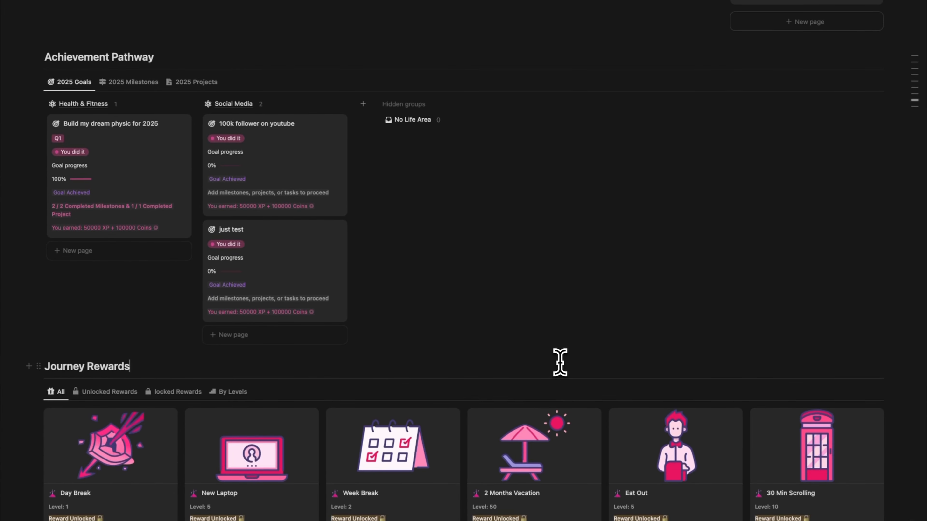
scroll(560, 362, down, 6)
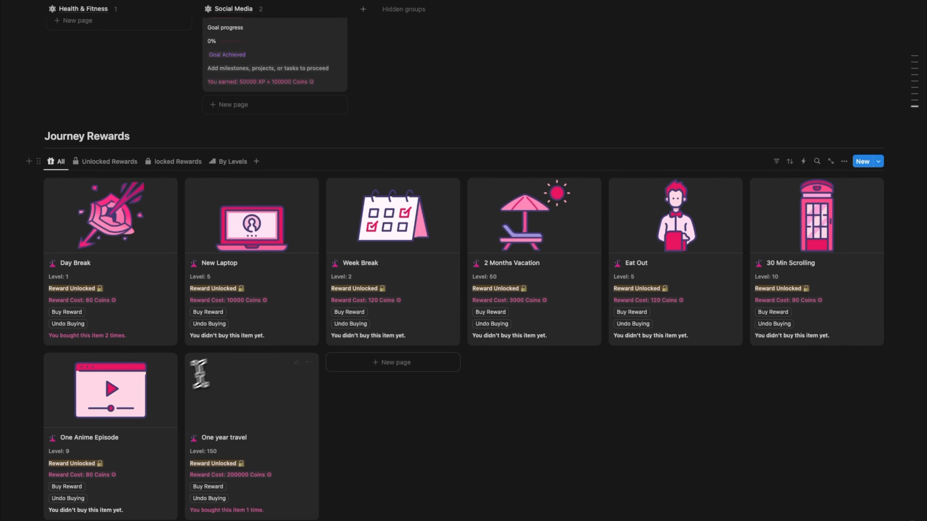
scroll(209, 369, down, 2)
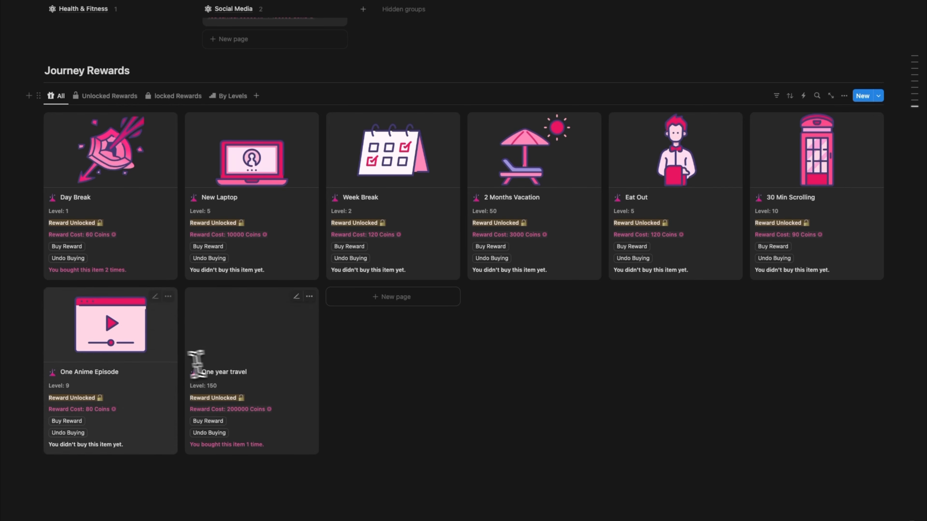
scroll(804, 192, up, 15)
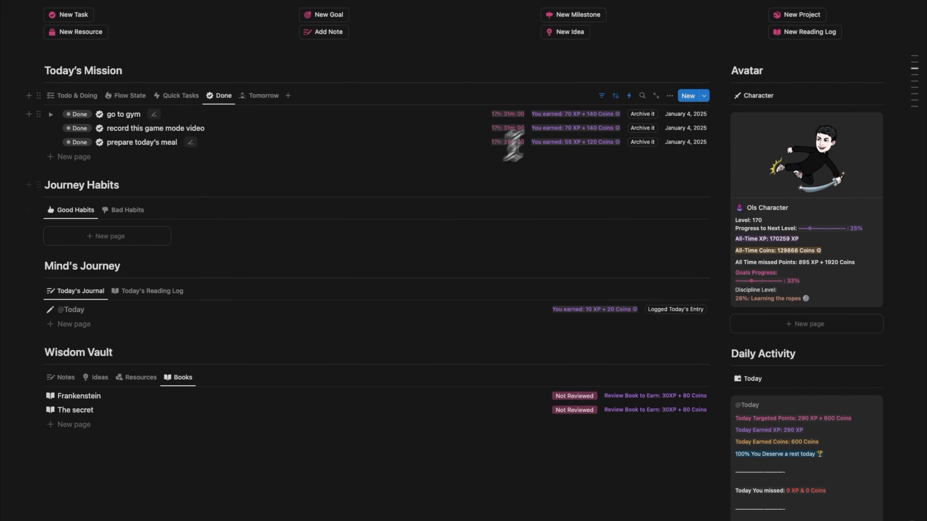
scroll(544, 347, down, 12)
scroll(545, 346, down, 3)
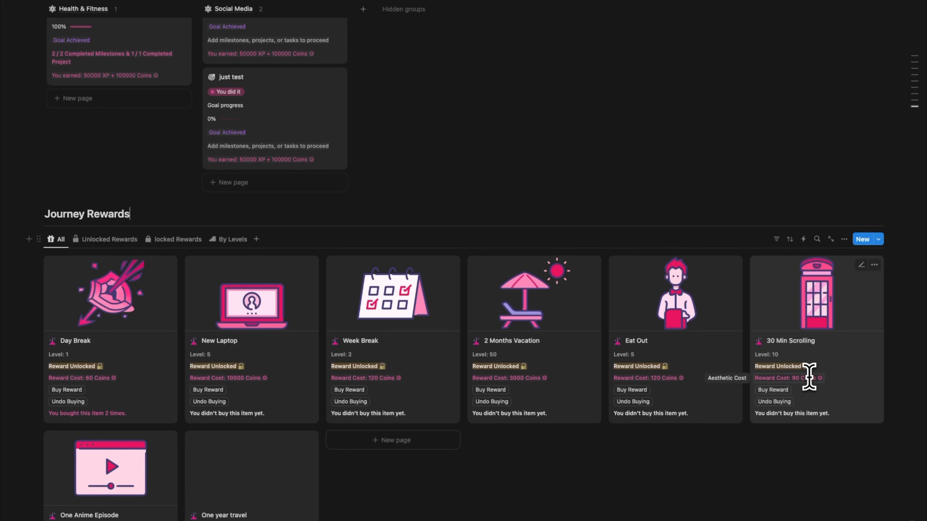
scroll(834, 352, up, 2)
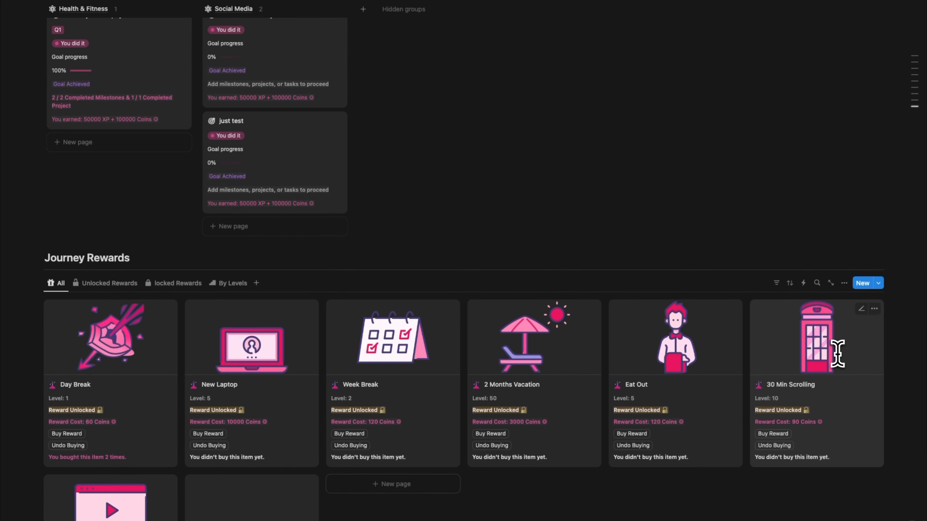
scroll(838, 353, up, 15)
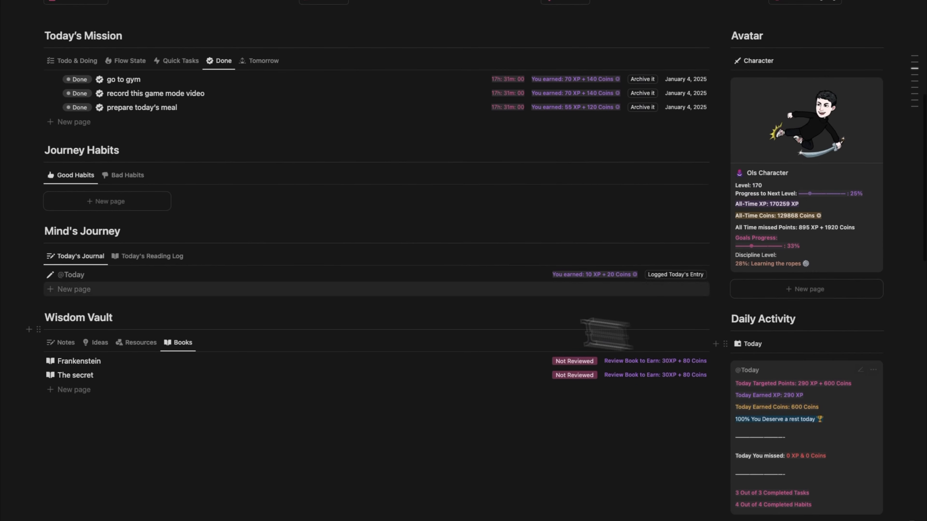
Show the Bad Habits in Journey Habits and check the XP and coins of the avatar and Daily Activity.
click(128, 175)
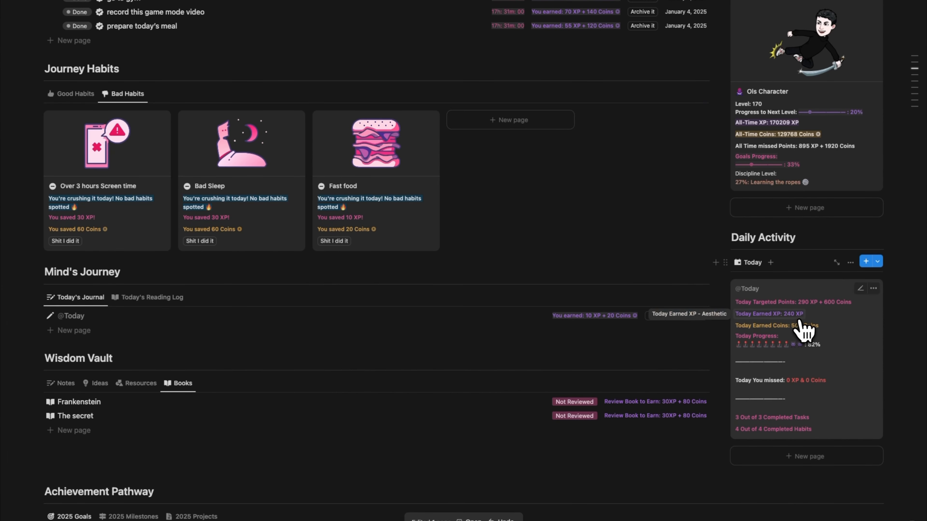
scroll(801, 330, up, 1)
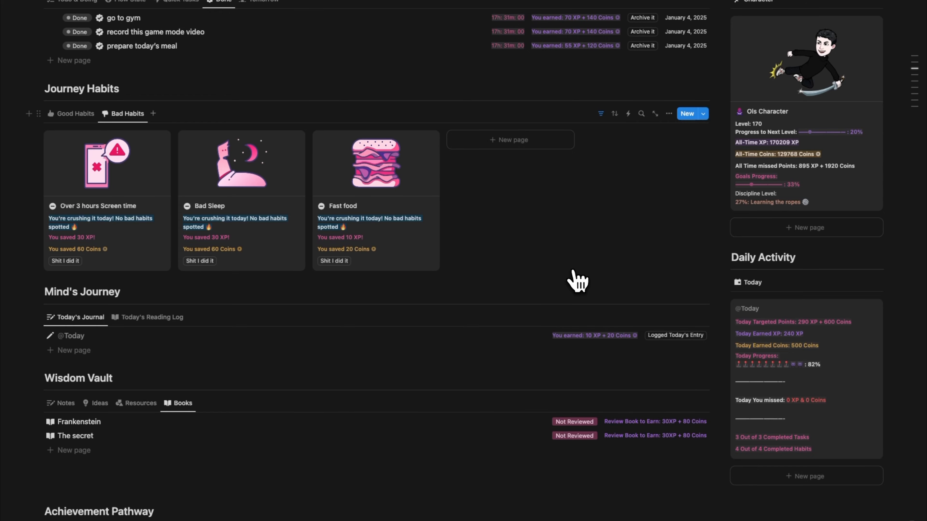
scroll(577, 281, up, 5)
scroll(578, 281, up, 12)
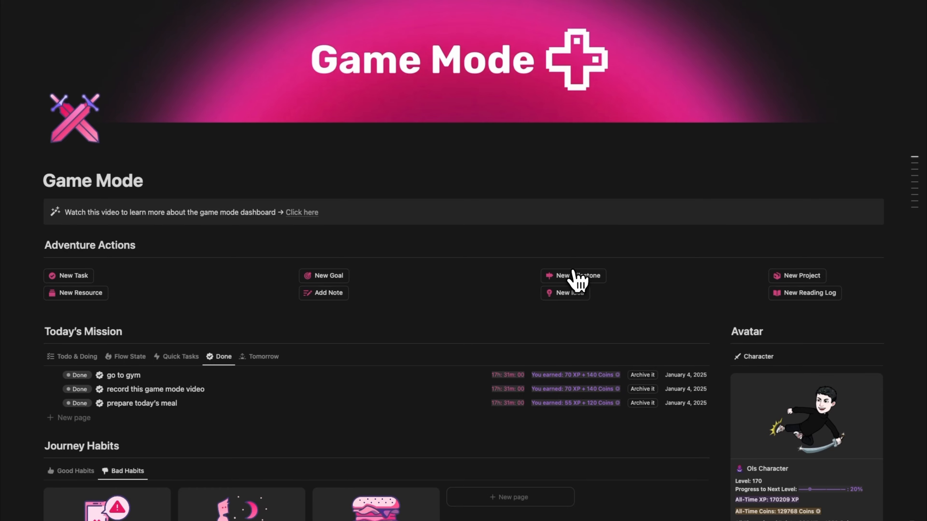
click(428, 209)
click(233, 243)
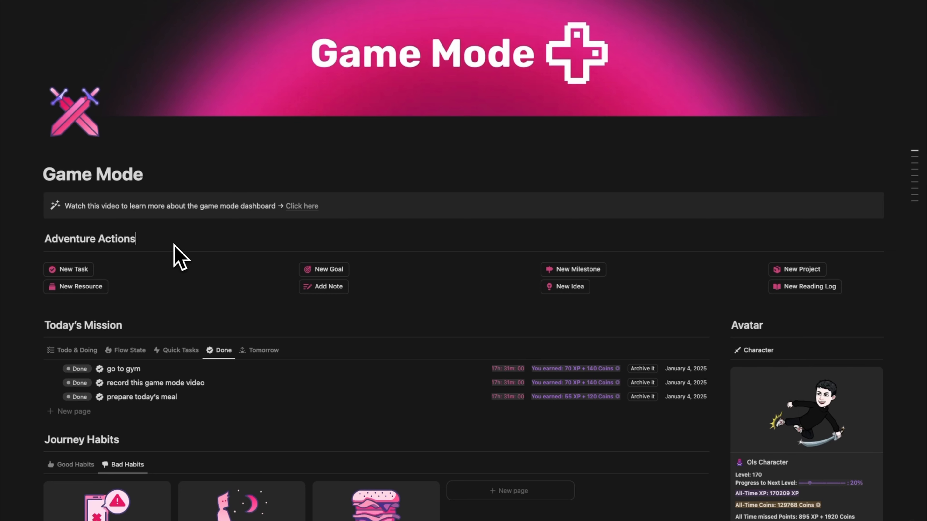
scroll(175, 245, up, 1)
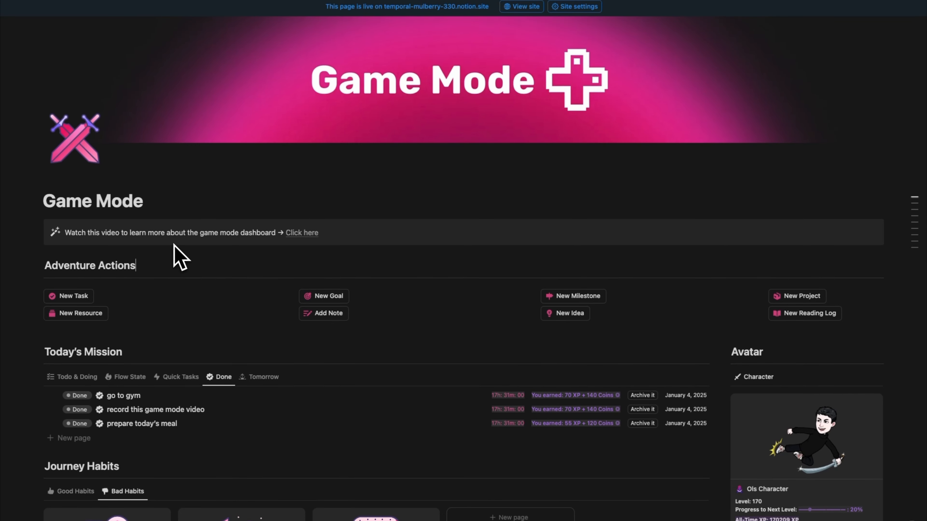
scroll(174, 246, down, 1)
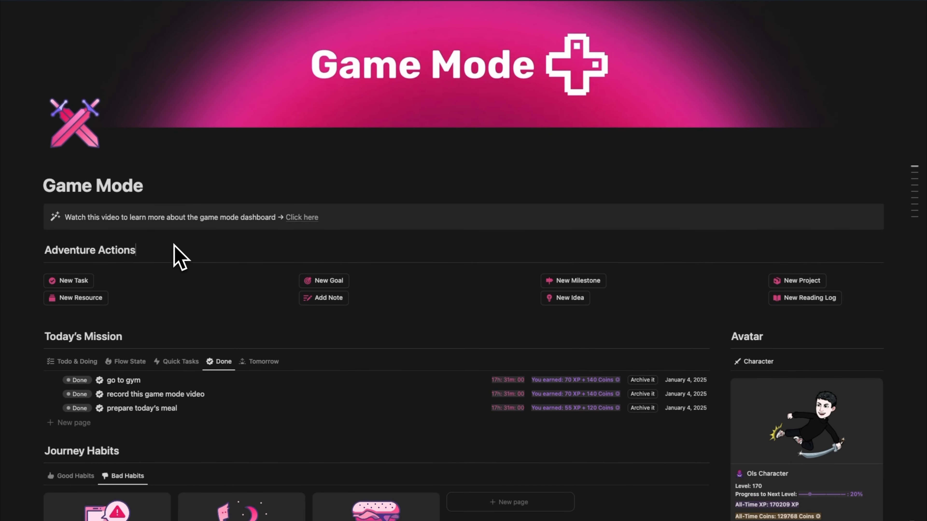